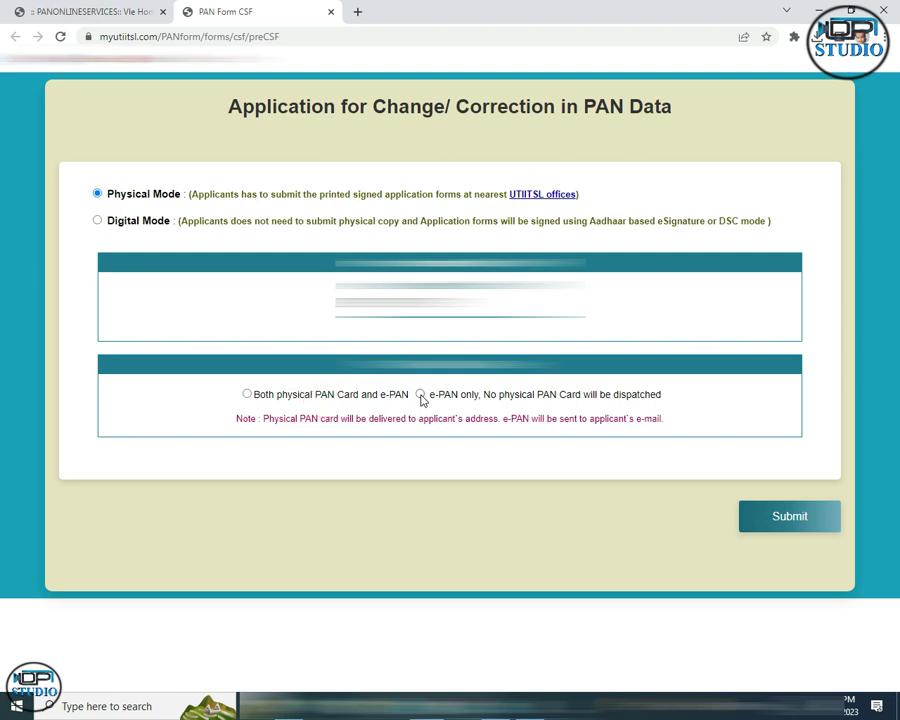
Choose 'Both physical PAN Card and e-PAN', submit, and open the Name Title list on the CSF form.
{"action": "left_click", "coordinate": [247, 395]}
{"action": "left_click", "coordinate": [787, 518]}
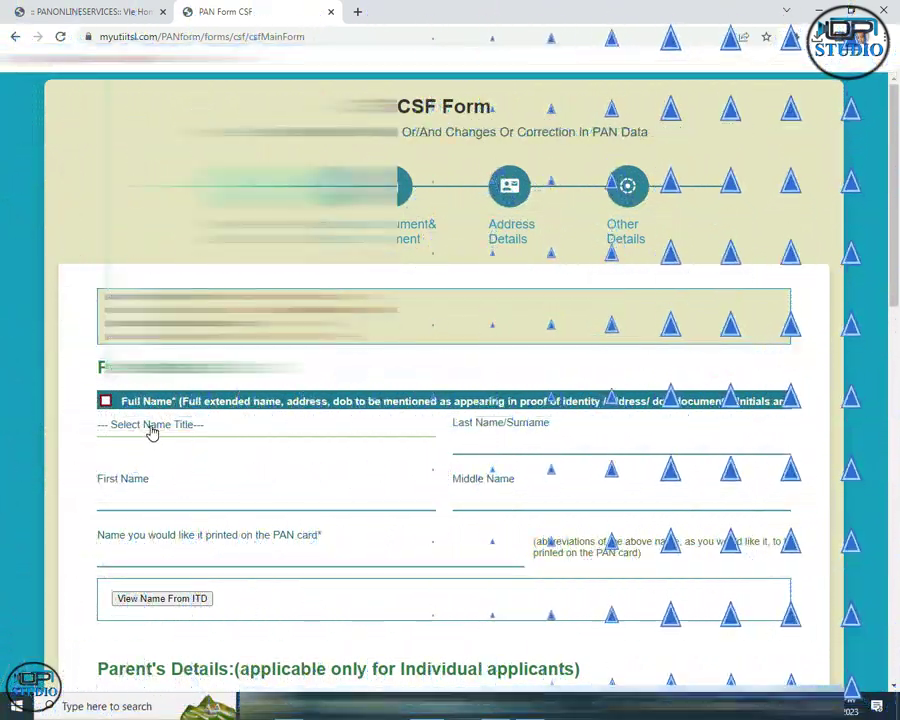
{"action": "left_click", "coordinate": [150, 428]}
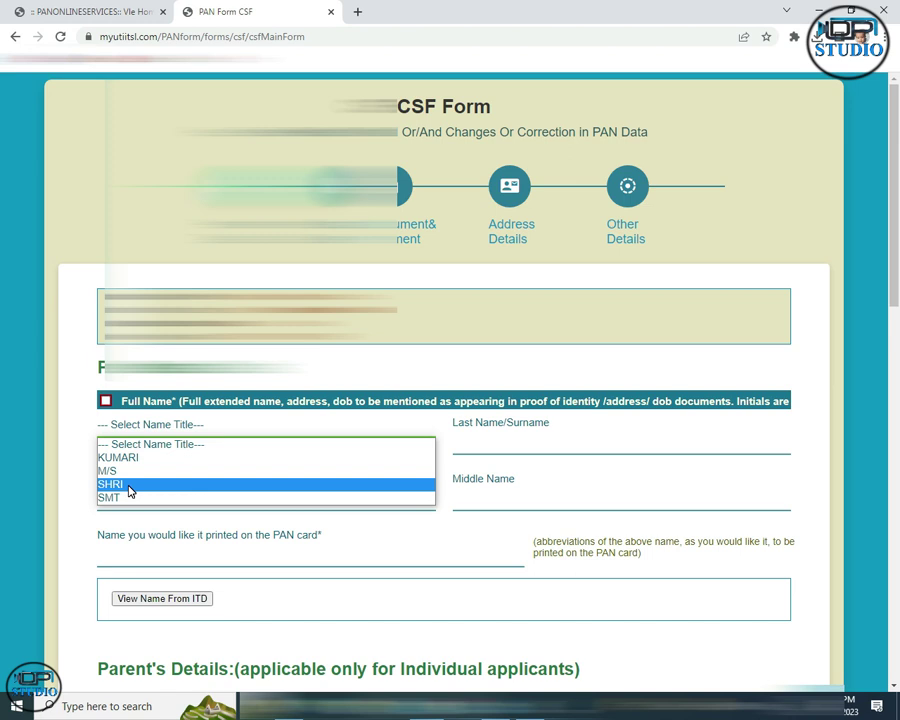
Set the title to SHRI and pull the applicant's first and last names from the ITD records.
{"action": "left_click", "coordinate": [129, 486]}
{"action": "scroll", "coordinate": [170, 402], "scroll_direction": "down", "scroll_amount": 3}
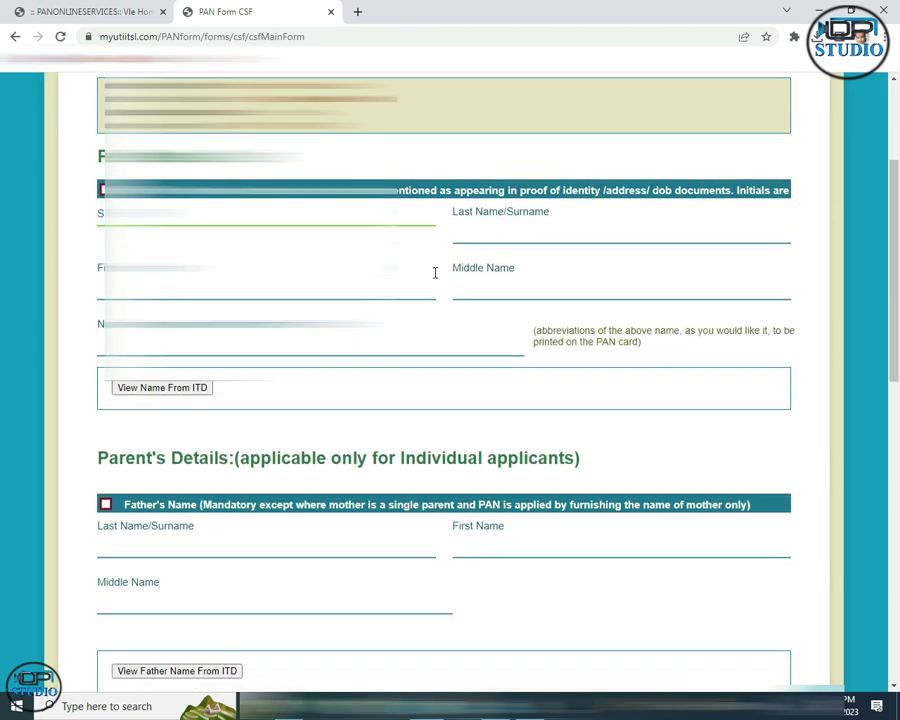
{"action": "left_click", "coordinate": [454, 229]}
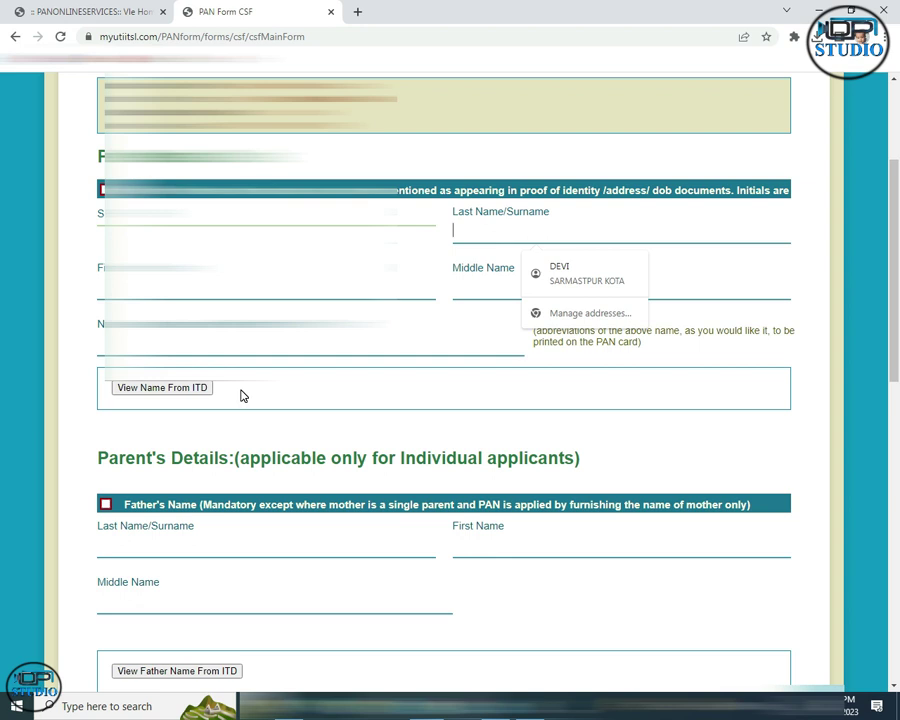
{"action": "left_click", "coordinate": [137, 392]}
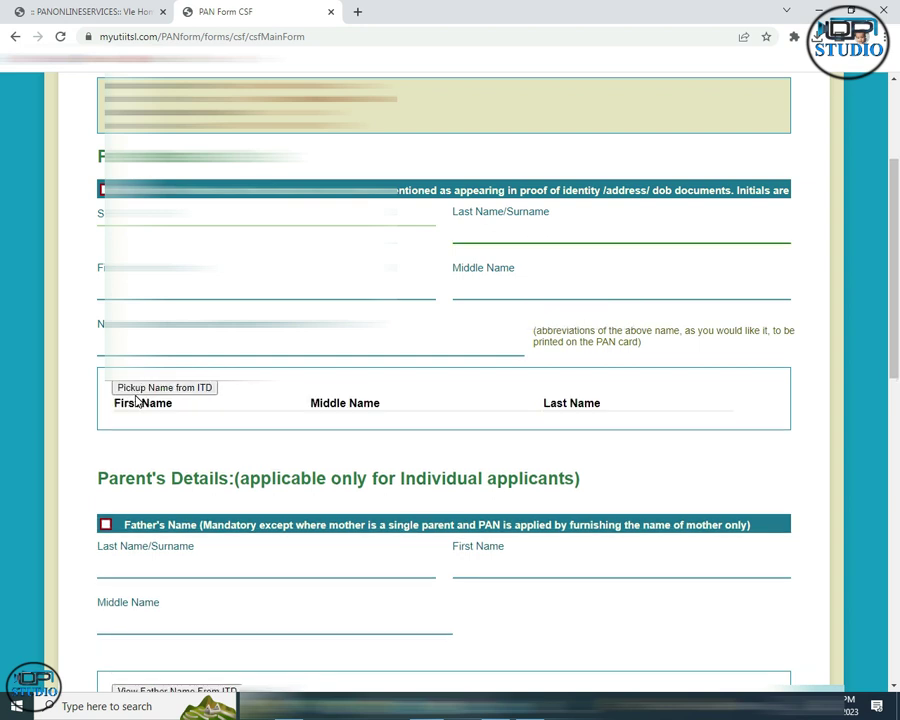
{"action": "scroll", "coordinate": [160, 470], "scroll_direction": "up", "scroll_amount": 2}
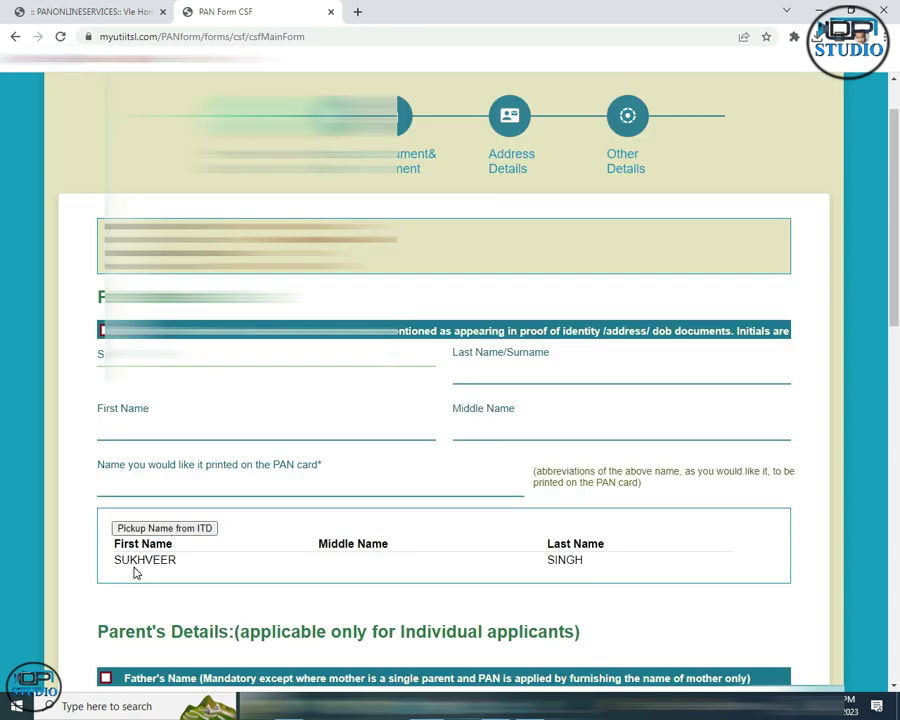
{"action": "left_click", "coordinate": [193, 529]}
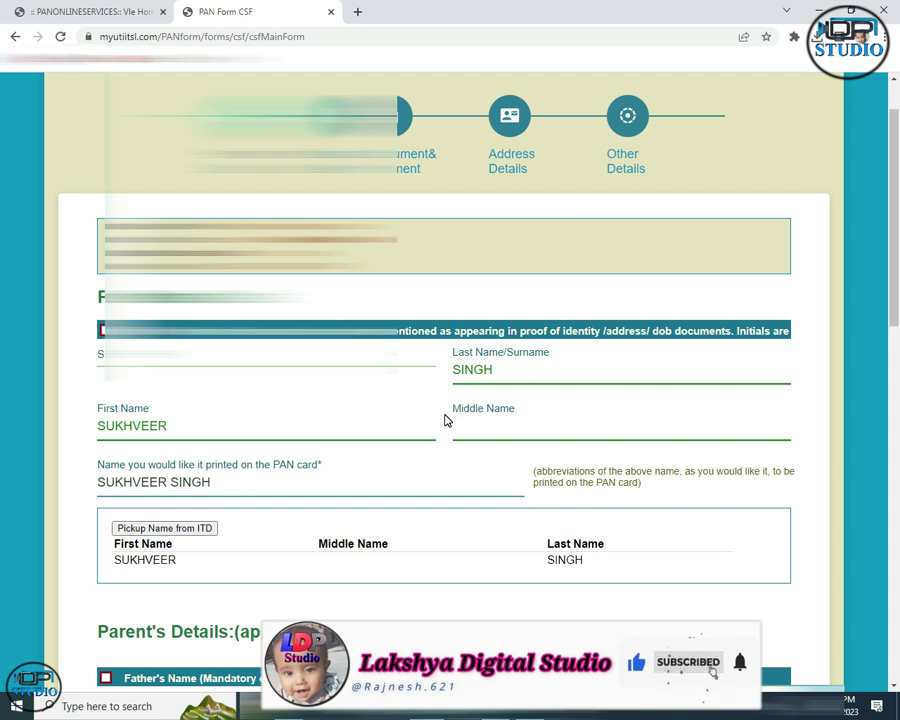
{"action": "scroll", "coordinate": [295, 411], "scroll_direction": "down", "scroll_amount": 3}
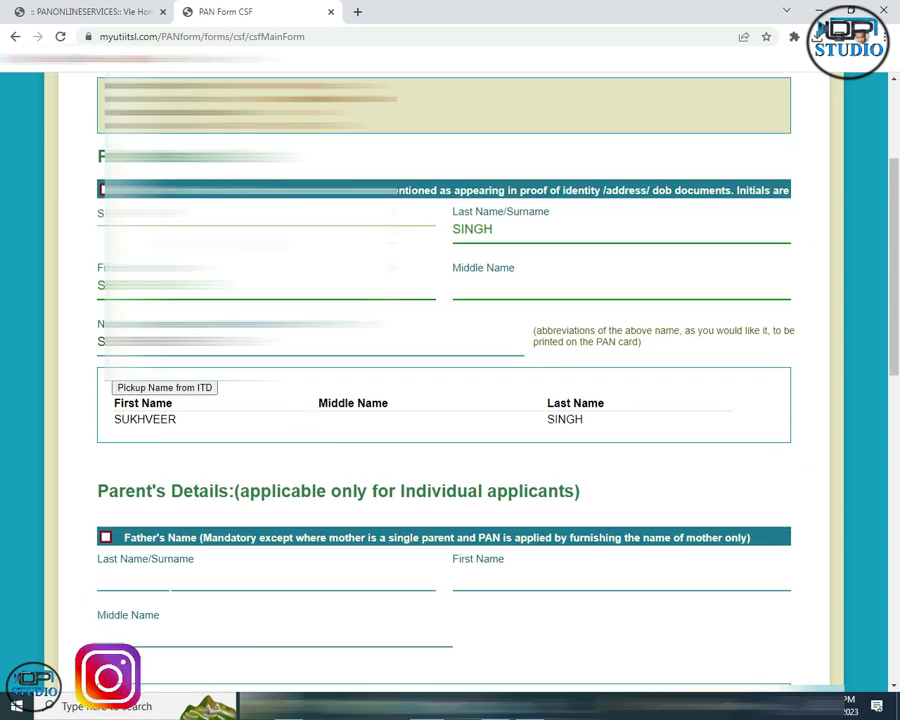
{"action": "scroll", "coordinate": [436, 320], "scroll_direction": "down", "scroll_amount": 2}
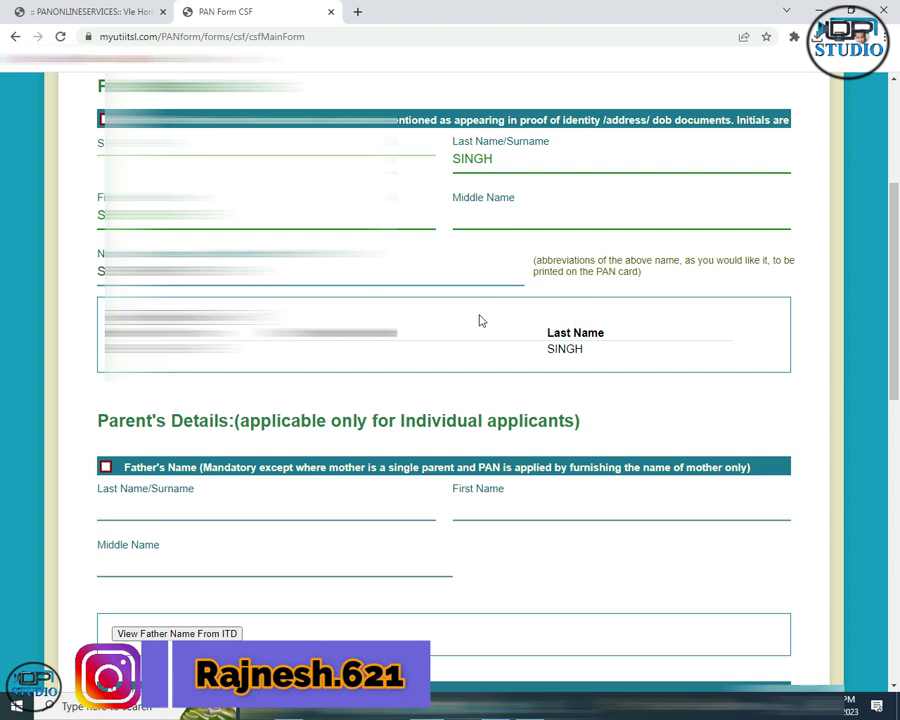
{"action": "scroll", "coordinate": [436, 320], "scroll_direction": "down", "scroll_amount": 3}
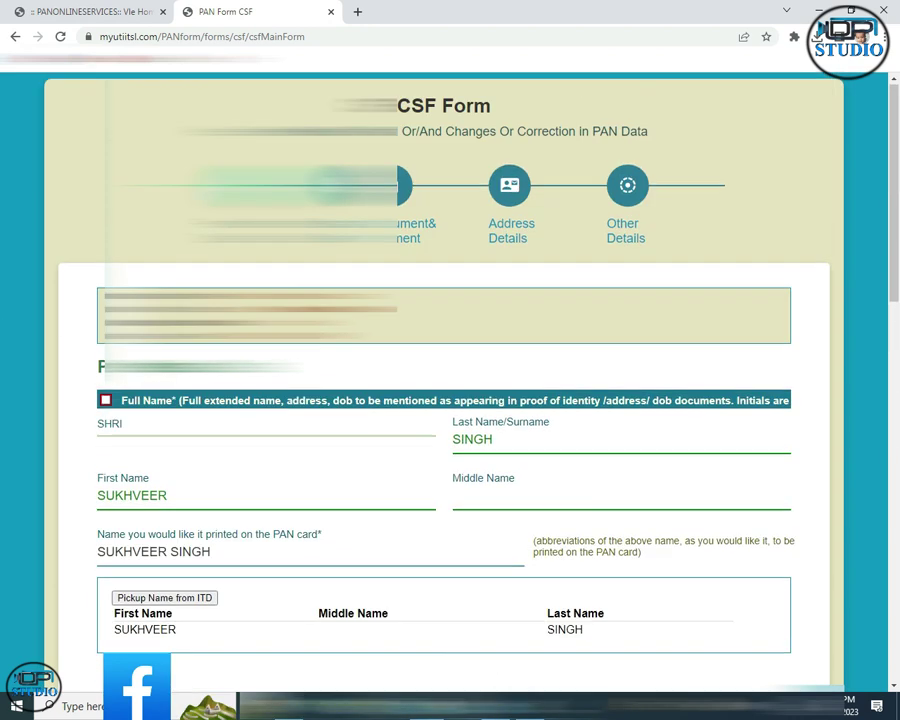
{"action": "scroll", "coordinate": [88, 362], "scroll_direction": "down", "scroll_amount": 2}
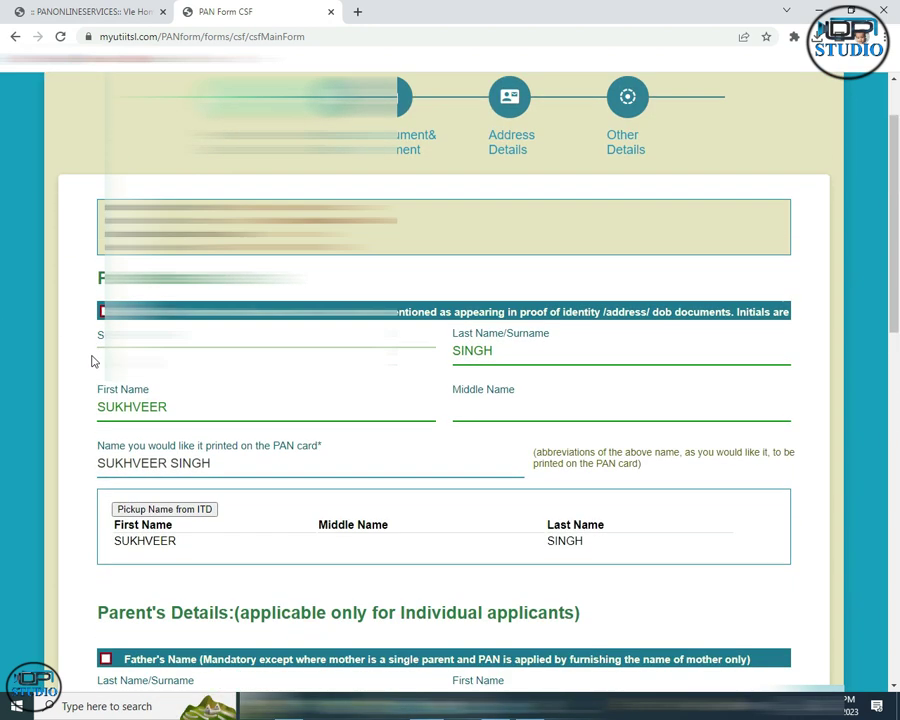
{"action": "scroll", "coordinate": [146, 403], "scroll_direction": "down", "scroll_amount": 2}
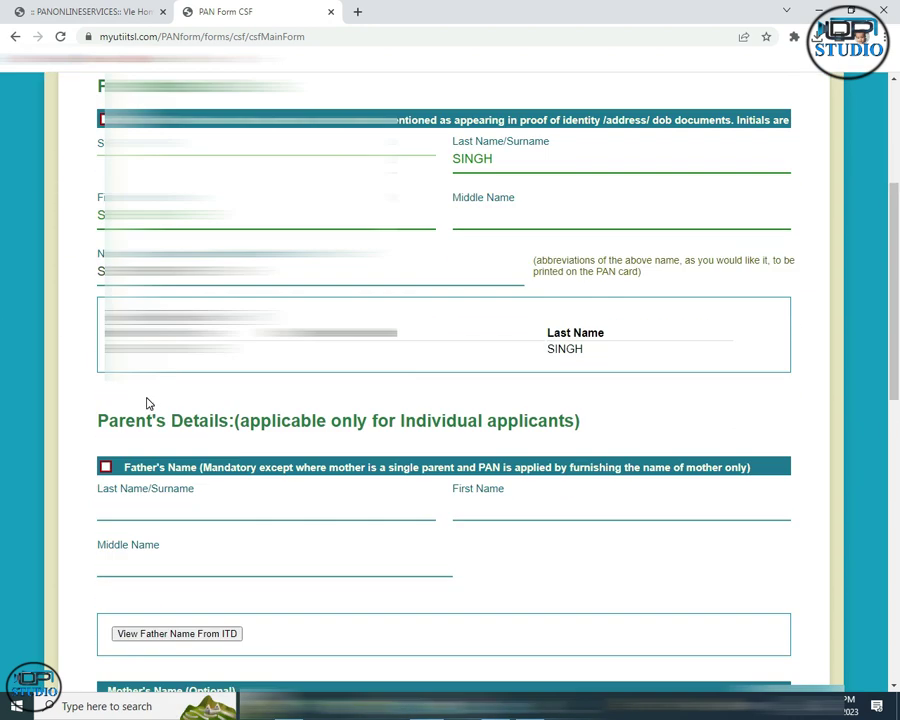
{"action": "scroll", "coordinate": [146, 403], "scroll_direction": "down", "scroll_amount": 1}
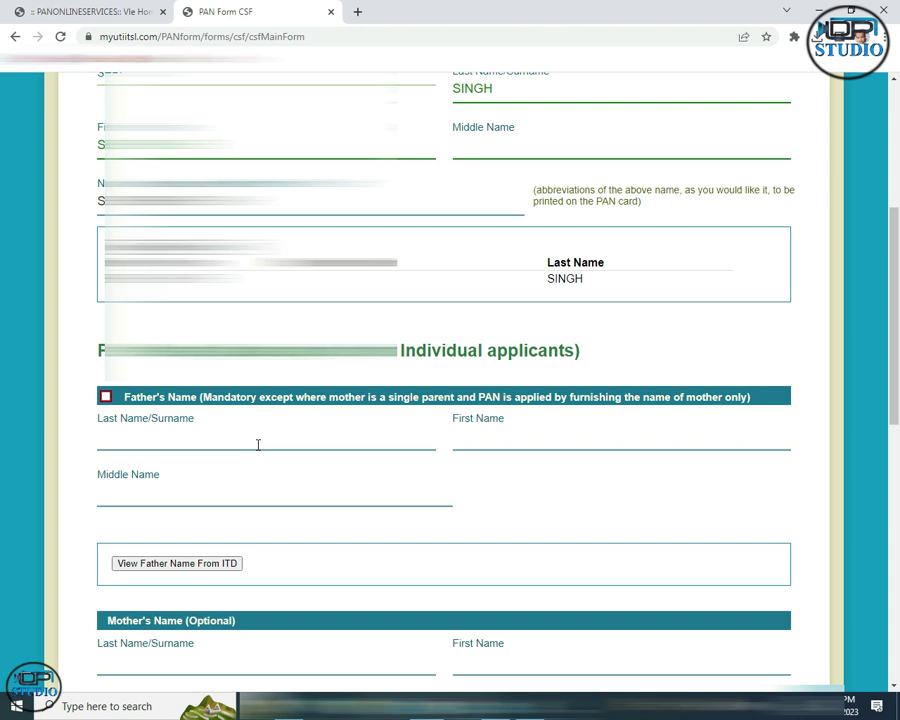
Look up the father's name in the ITD records and copy it into the father's first and last name fields.
{"action": "left_click", "coordinate": [110, 566]}
{"action": "left_click", "coordinate": [320, 565]}
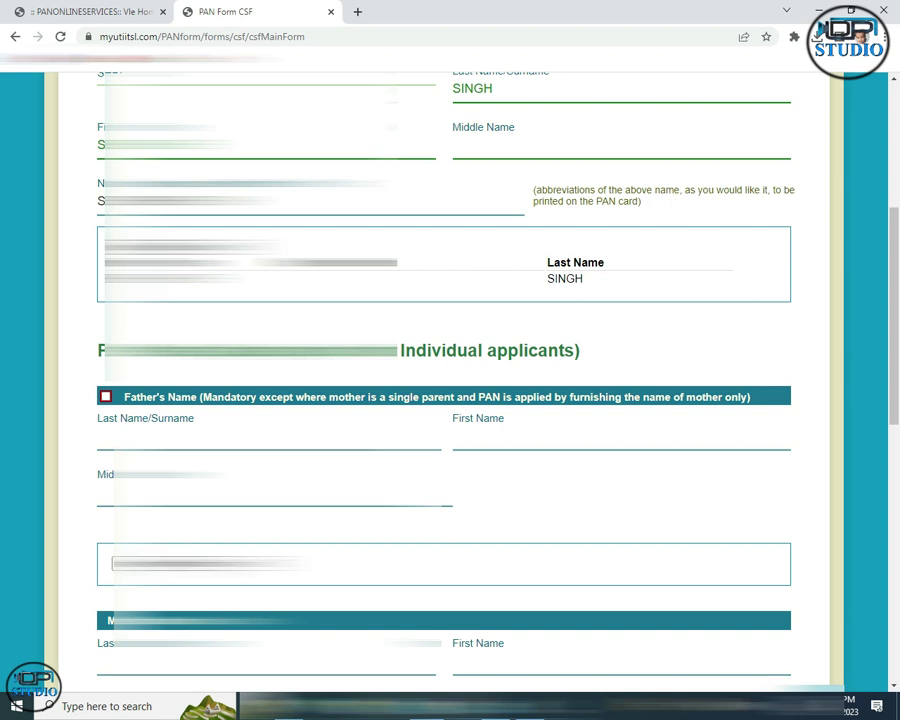
{"action": "left_click", "coordinate": [150, 564]}
{"action": "scroll", "coordinate": [450, 400], "scroll_direction": "down", "scroll_amount": 3}
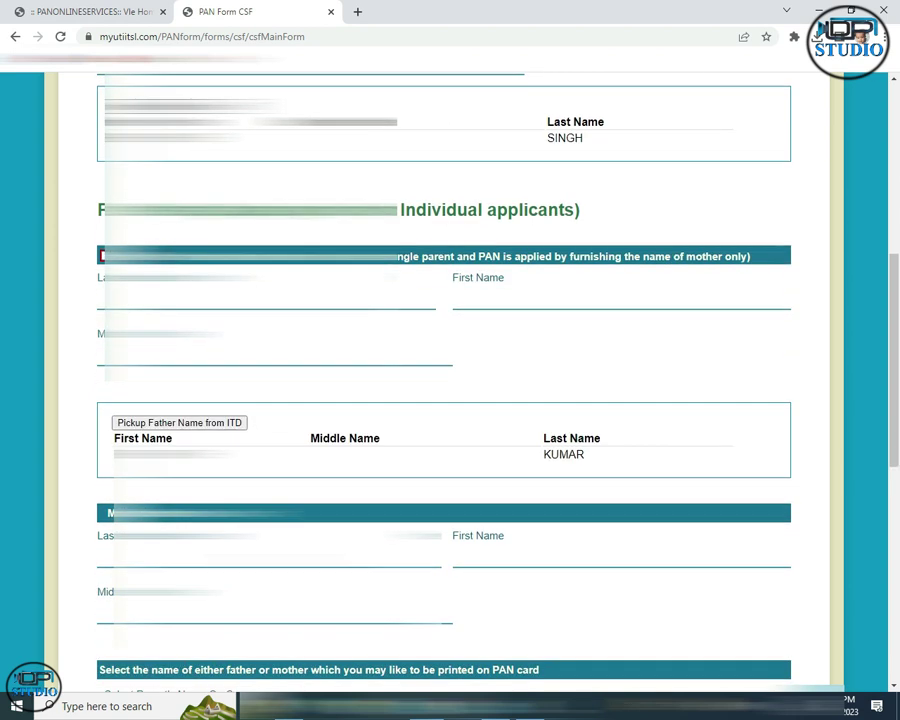
{"action": "left_click", "coordinate": [183, 424]}
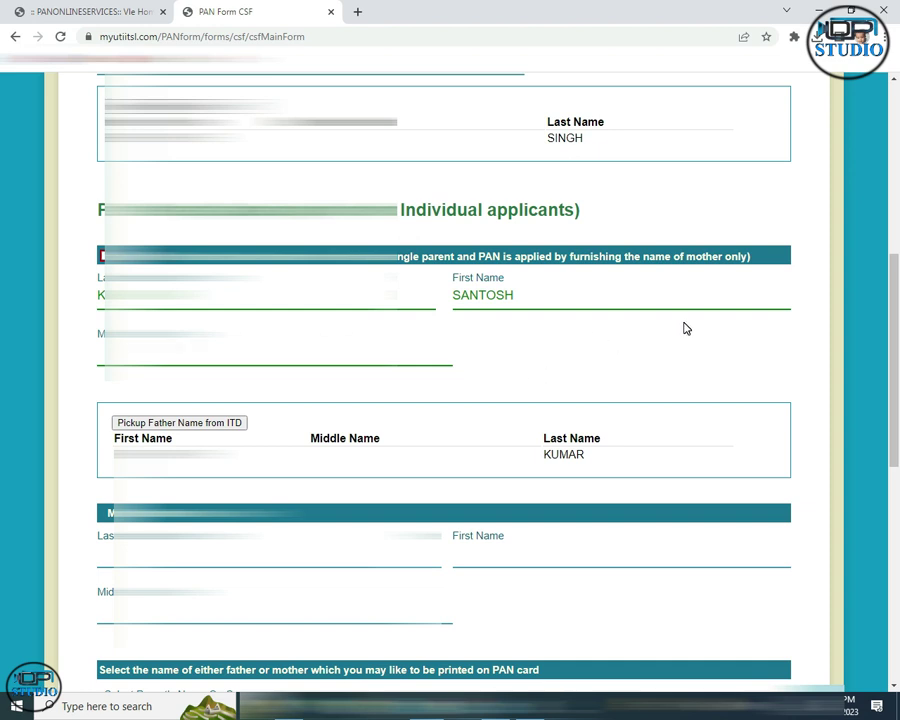
{"action": "scroll", "coordinate": [629, 394], "scroll_direction": "down", "scroll_amount": 2}
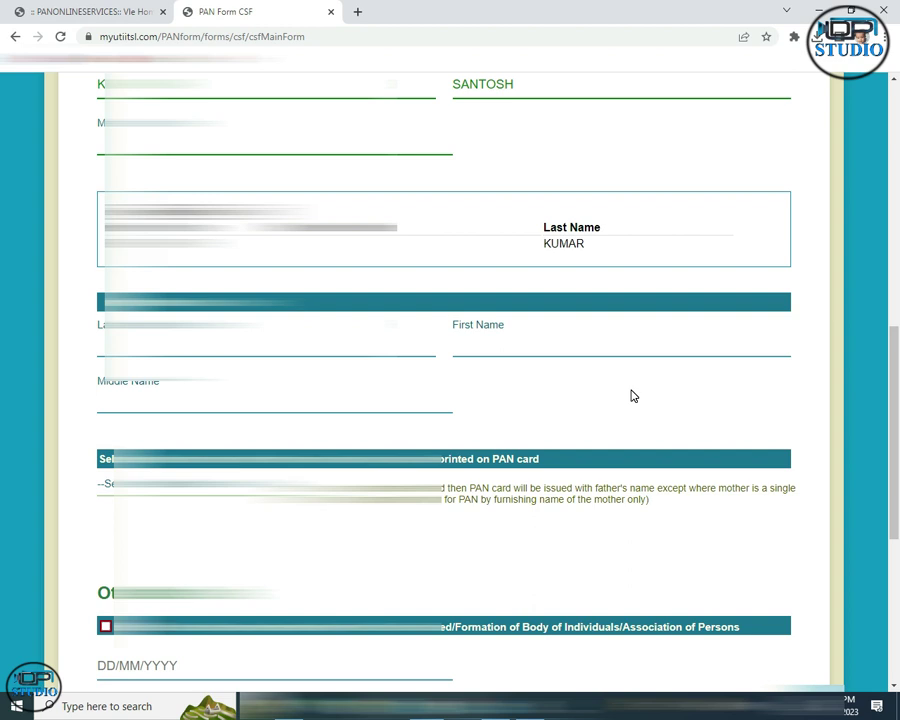
{"action": "scroll", "coordinate": [454, 416], "scroll_direction": "up", "scroll_amount": 1}
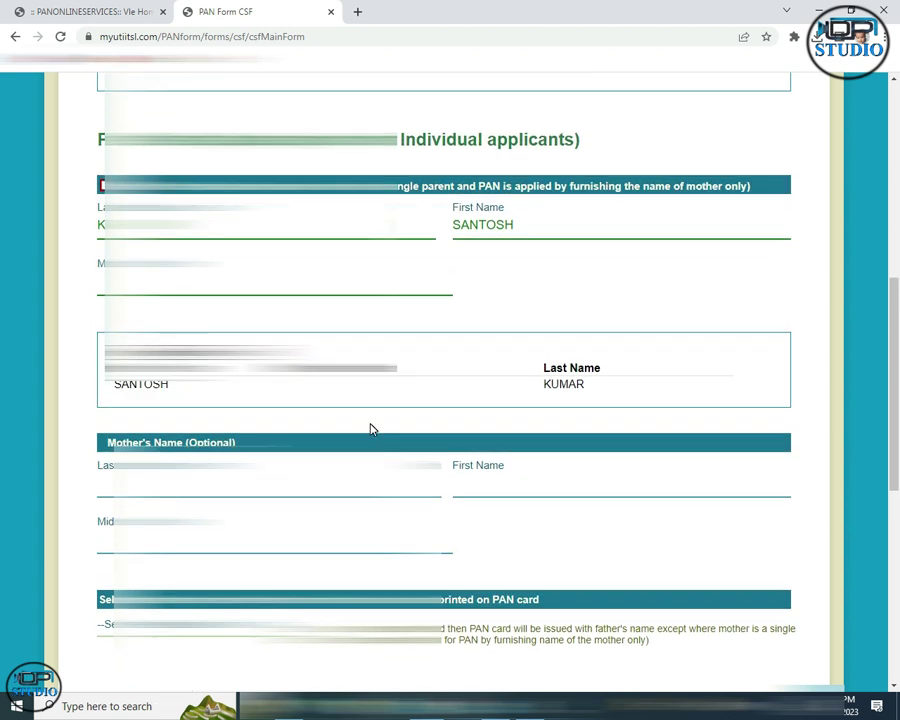
{"action": "scroll", "coordinate": [422, 233], "scroll_direction": "down", "scroll_amount": 3}
{"action": "left_click", "coordinate": [180, 360]}
{"action": "left_click", "coordinate": [176, 374]}
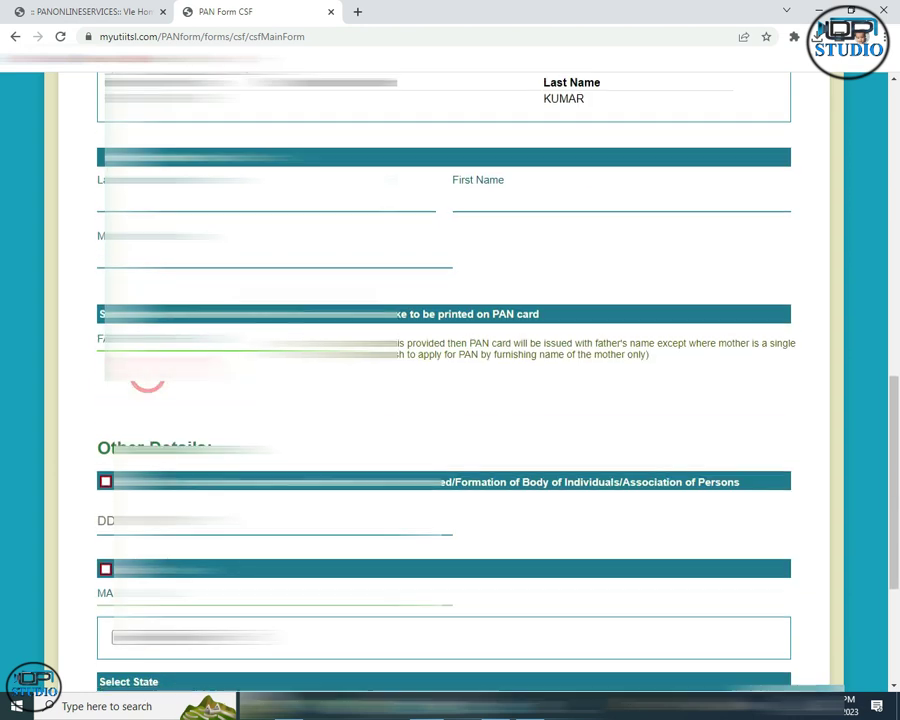
{"action": "scroll", "coordinate": [176, 374], "scroll_direction": "down", "scroll_amount": 2}
{"action": "left_click", "coordinate": [101, 315]}
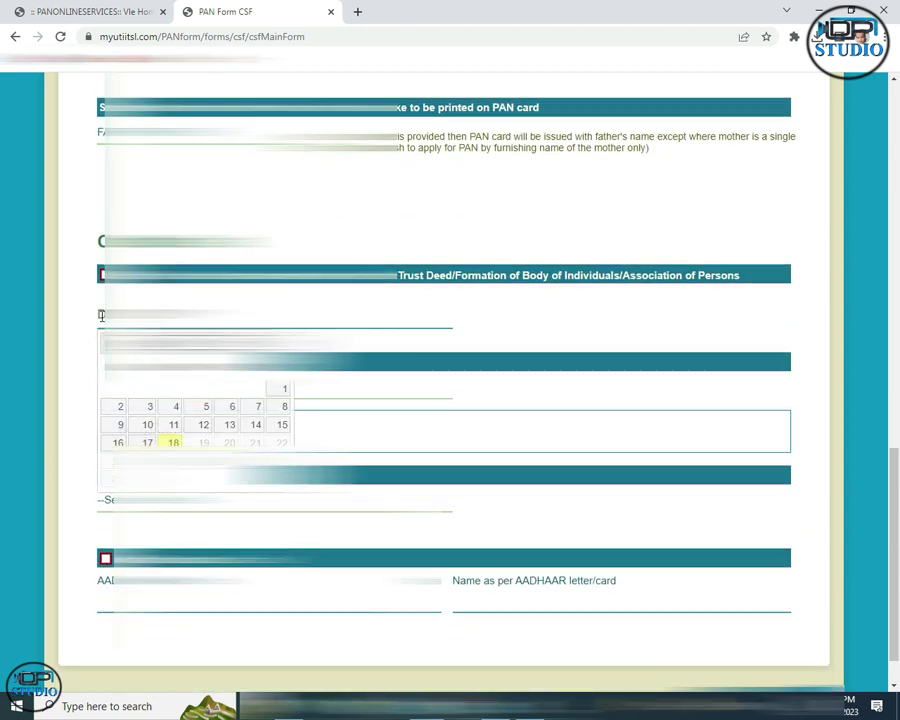
{"action": "left_click", "coordinate": [193, 394]}
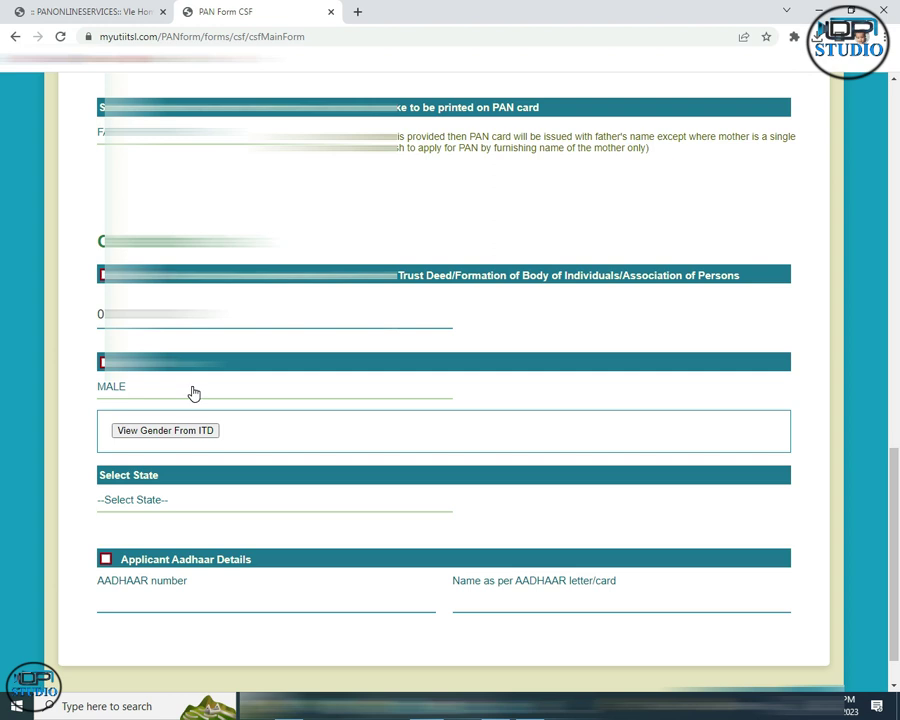
Select UTTAR PRADESH as the state in the state list.
{"action": "scroll", "coordinate": [193, 394], "scroll_direction": "down", "scroll_amount": 1}
{"action": "left_click", "coordinate": [130, 446]}
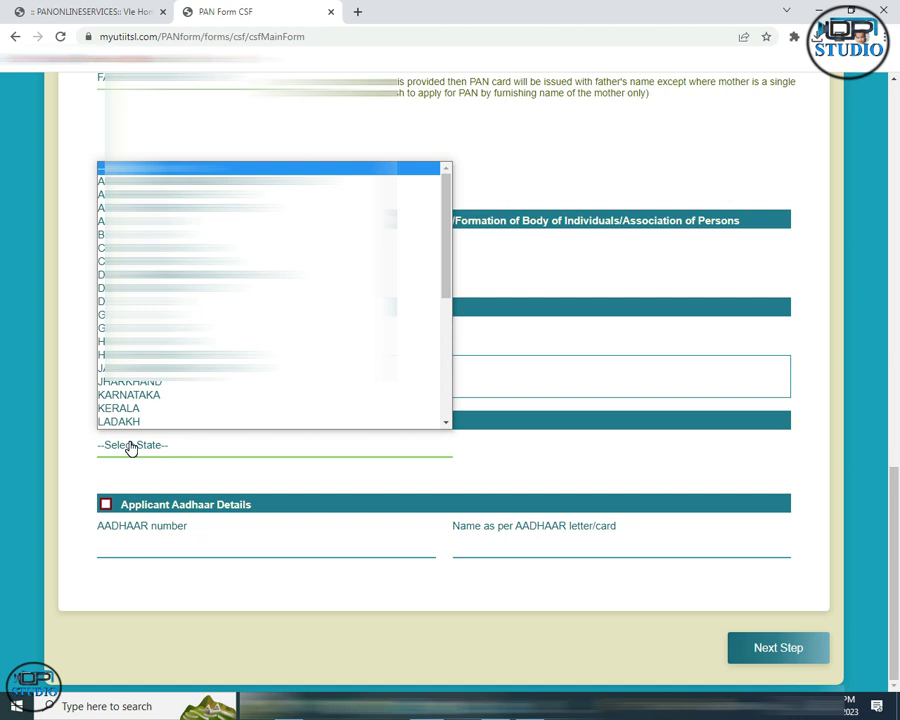
{"action": "key", "text": "u"}
{"action": "key", "text": "Return"}
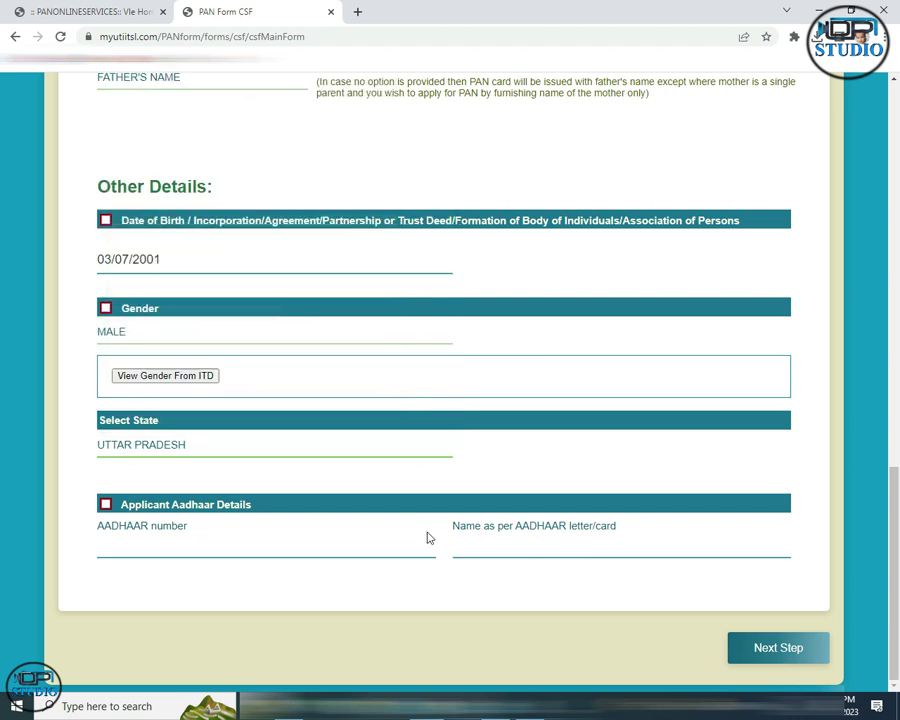
{"action": "left_click", "coordinate": [172, 556]}
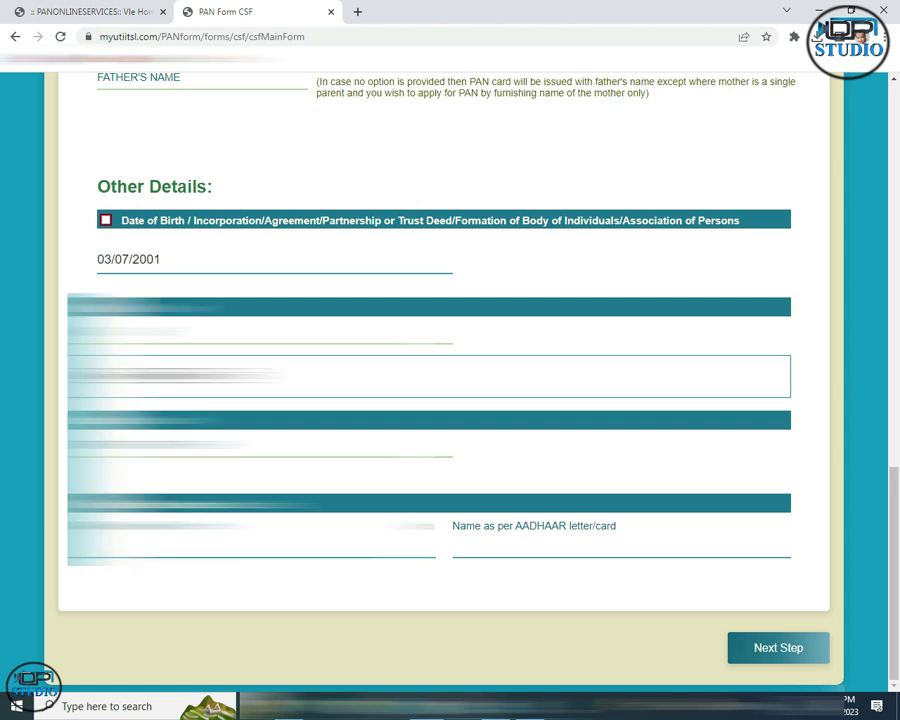
Confirm the re-entered Aadhaar number and paste in the applicant's name as per Aadhaar.
{"action": "left_click", "coordinate": [390, 599]}
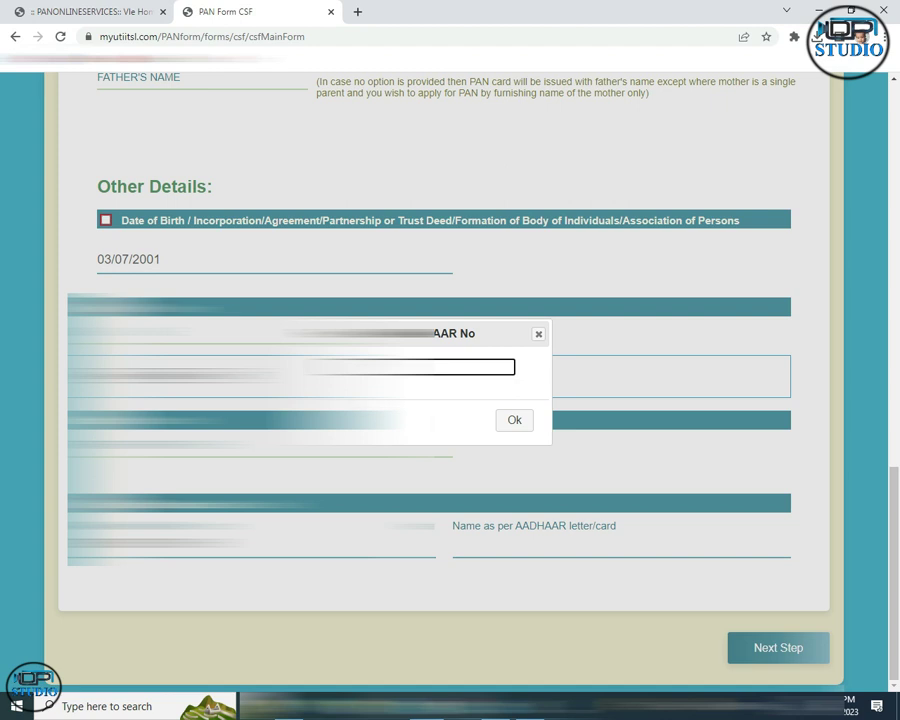
{"action": "left_click", "coordinate": [514, 420]}
{"action": "left_click", "coordinate": [486, 550]}
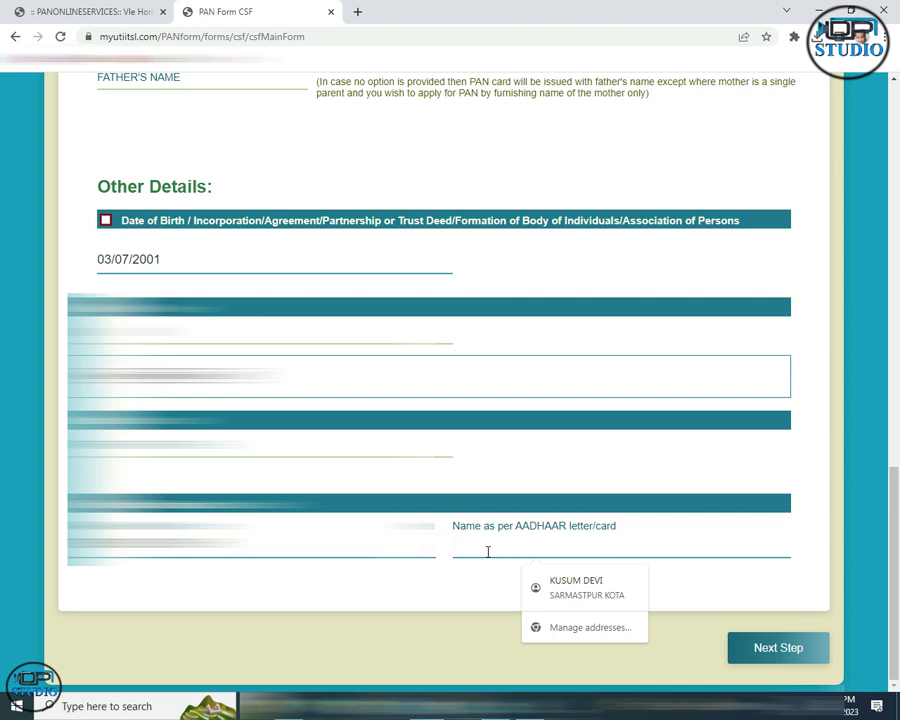
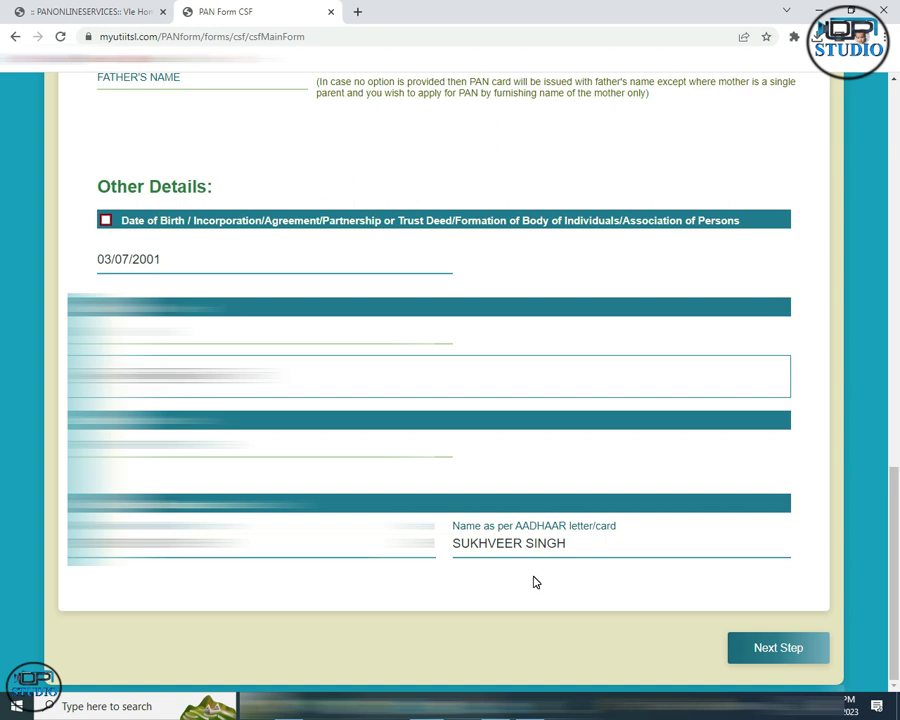
Review the parent's and other details, then advance to the Document Details step.
{"action": "scroll", "coordinate": [556, 604], "scroll_direction": "up", "scroll_amount": 6}
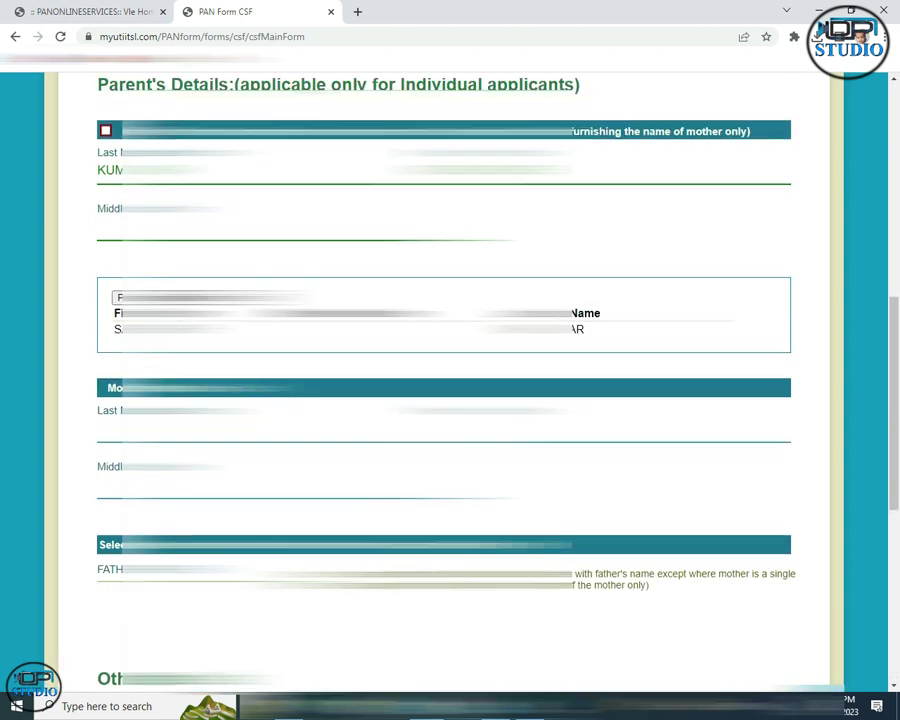
{"action": "scroll", "coordinate": [444, 400], "scroll_direction": "up", "scroll_amount": 4}
{"action": "scroll", "coordinate": [444, 400], "scroll_direction": "down", "scroll_amount": 4}
{"action": "scroll", "coordinate": [444, 380], "scroll_direction": "down", "scroll_amount": 6}
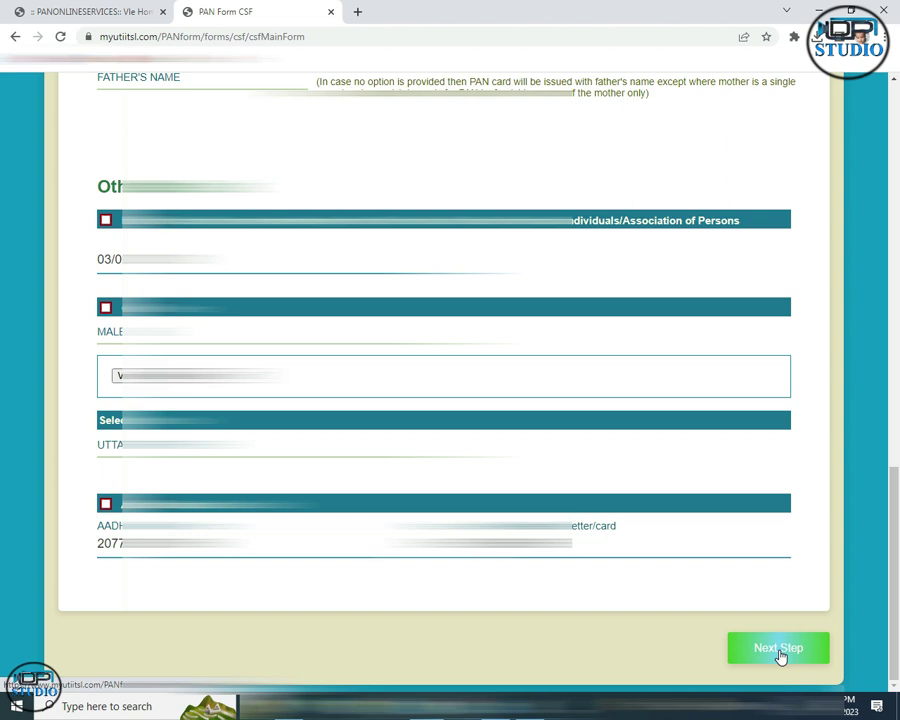
{"action": "left_click", "coordinate": [779, 650]}
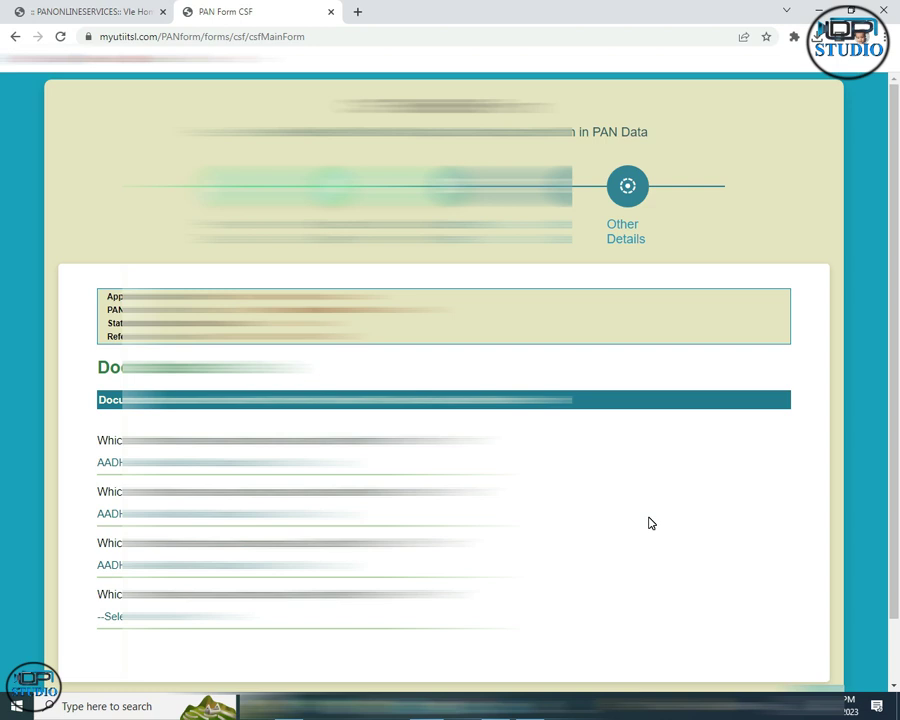
Change the PAN proof from No Document to Copy of PAN Card, keeping Aadhaar for the other proofs.
{"action": "scroll", "coordinate": [653, 456], "scroll_direction": "down", "scroll_amount": 1}
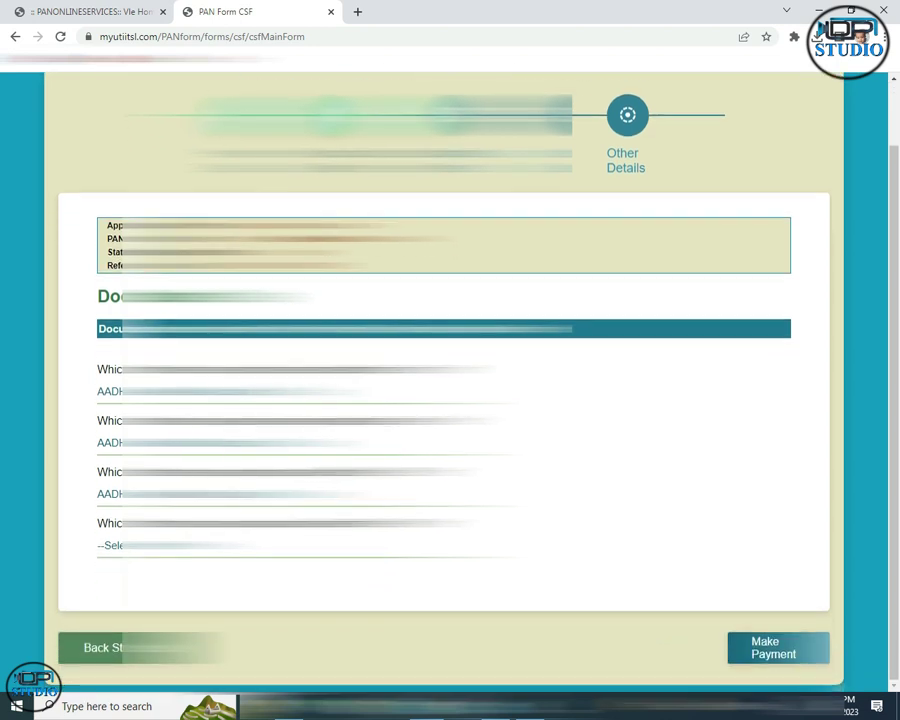
{"action": "left_click", "coordinate": [150, 550]}
{"action": "left_click", "coordinate": [148, 551]}
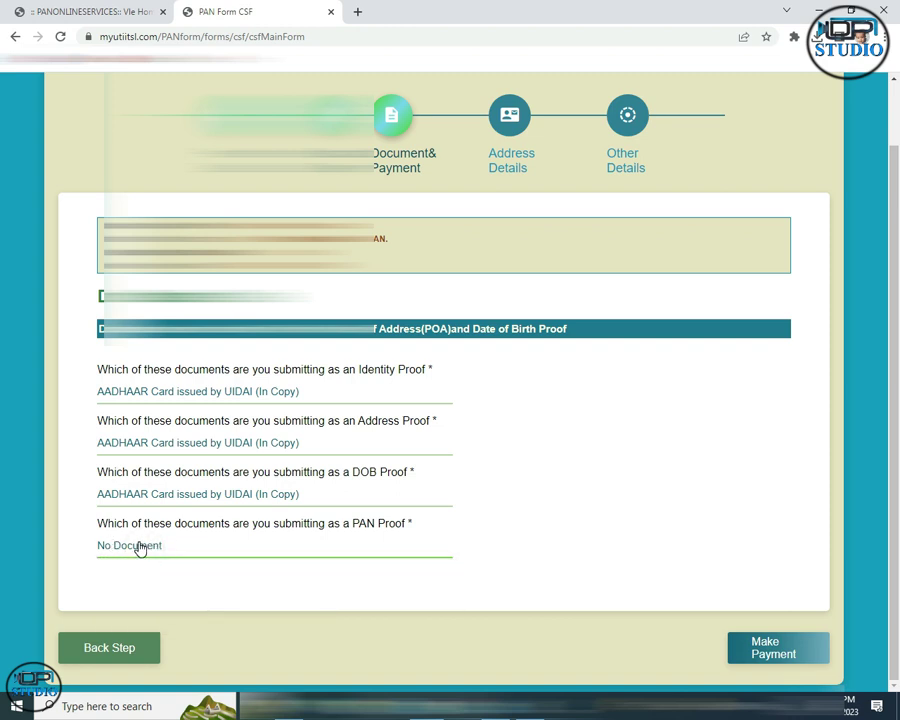
{"action": "left_click", "coordinate": [140, 545]}
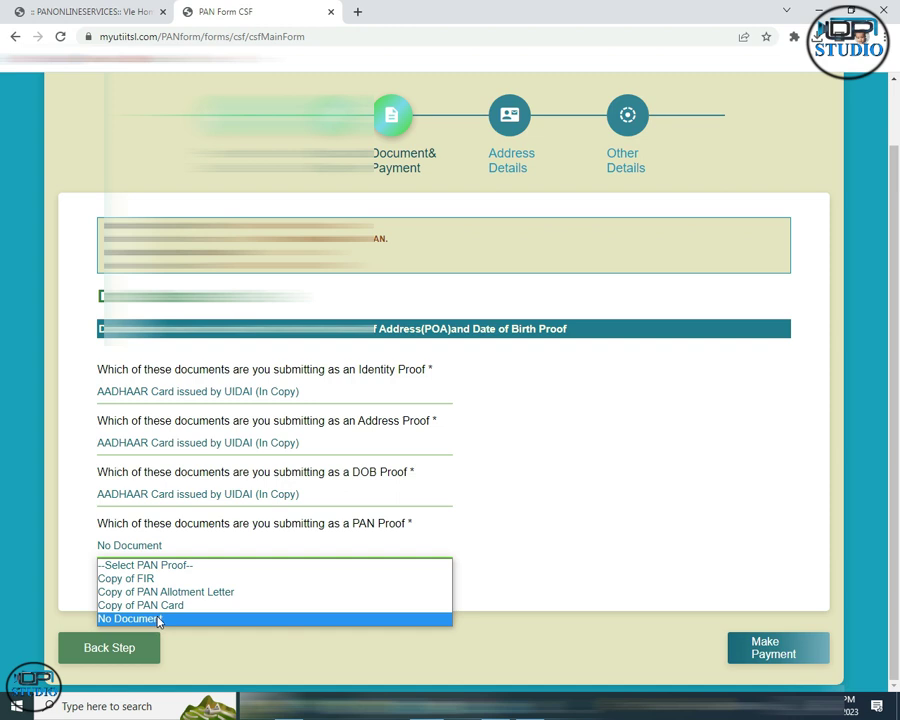
{"action": "left_click", "coordinate": [151, 608]}
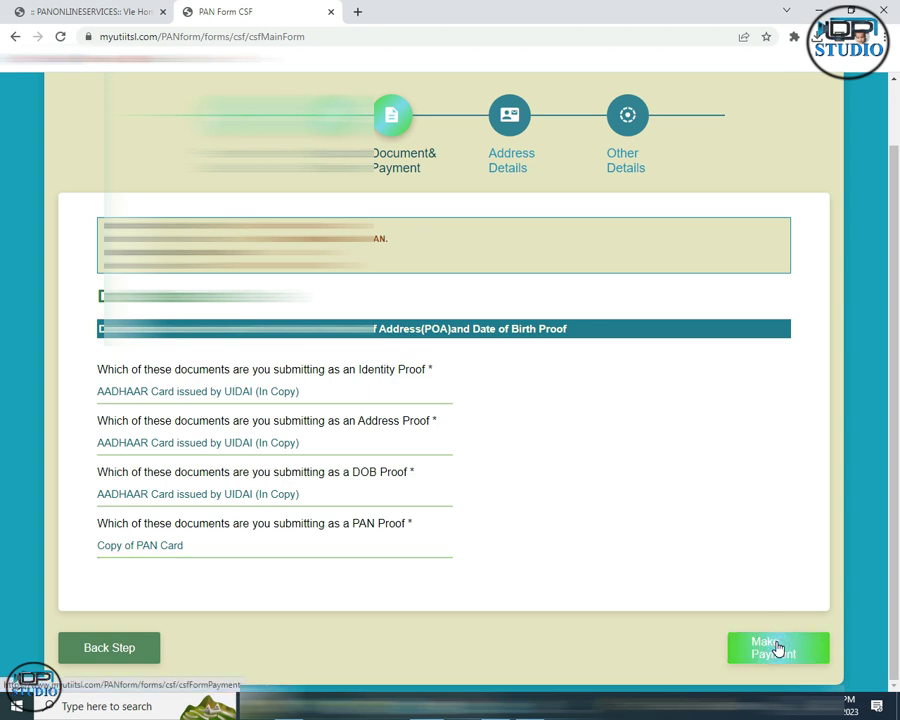
Proceed to Address Details and make RESIDENCE the address for communication.
{"action": "left_click", "coordinate": [777, 649]}
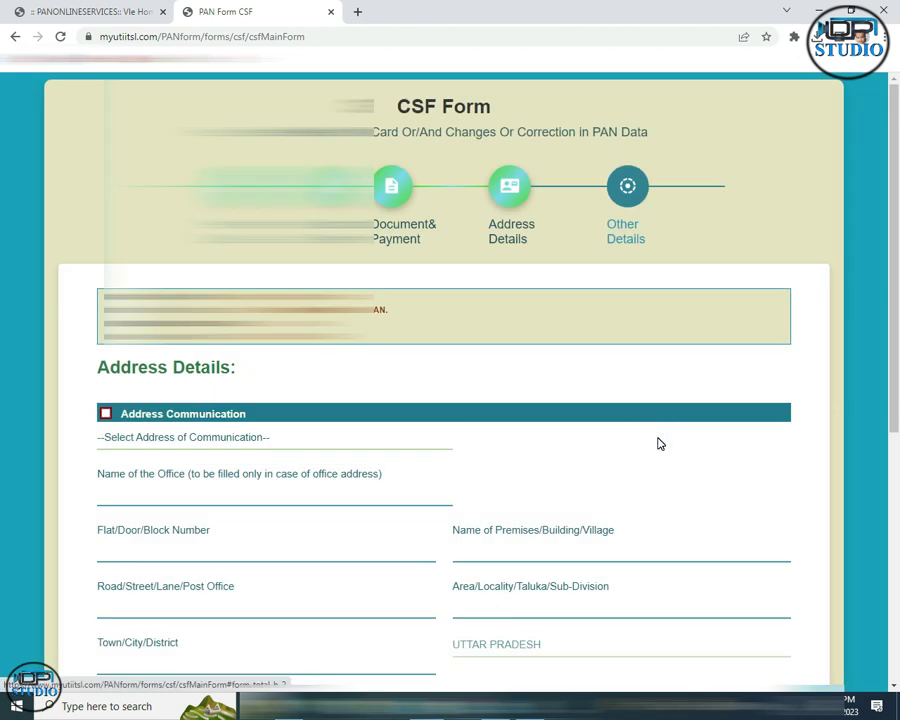
{"action": "scroll", "coordinate": [366, 428], "scroll_direction": "down", "scroll_amount": 2}
{"action": "left_click", "coordinate": [275, 298]}
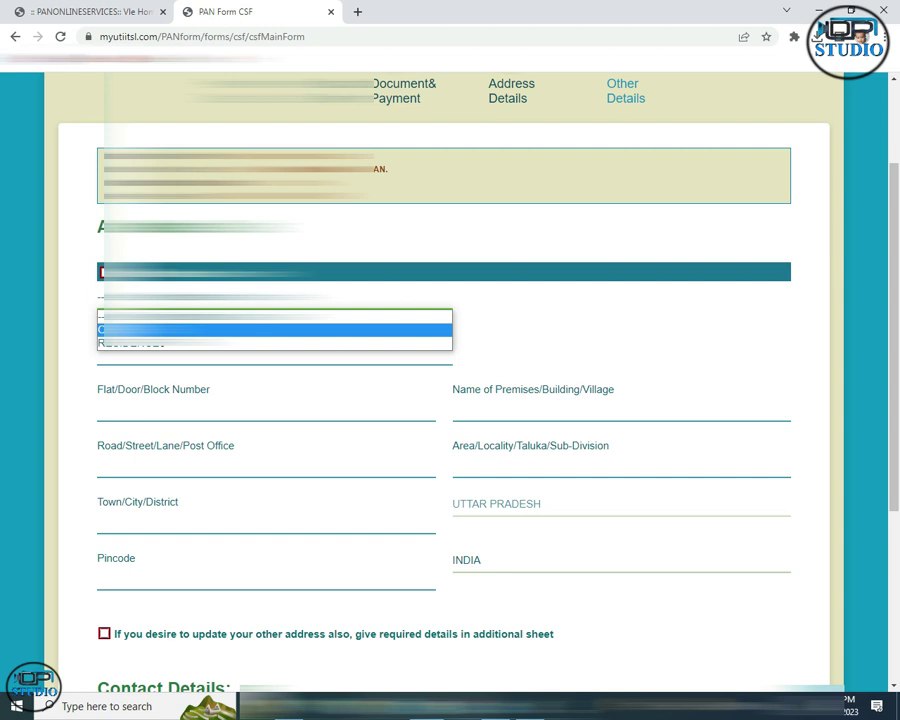
{"action": "left_click", "coordinate": [160, 344]}
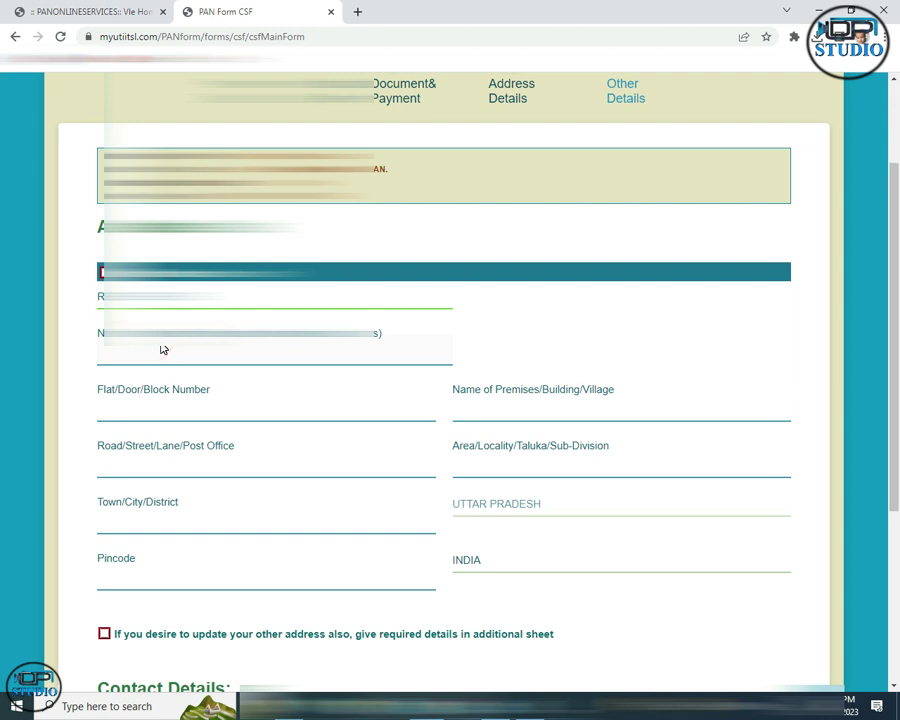
{"action": "left_click", "coordinate": [164, 352]}
{"action": "left_click", "coordinate": [149, 412]}
{"action": "left_click", "coordinate": [148, 413]}
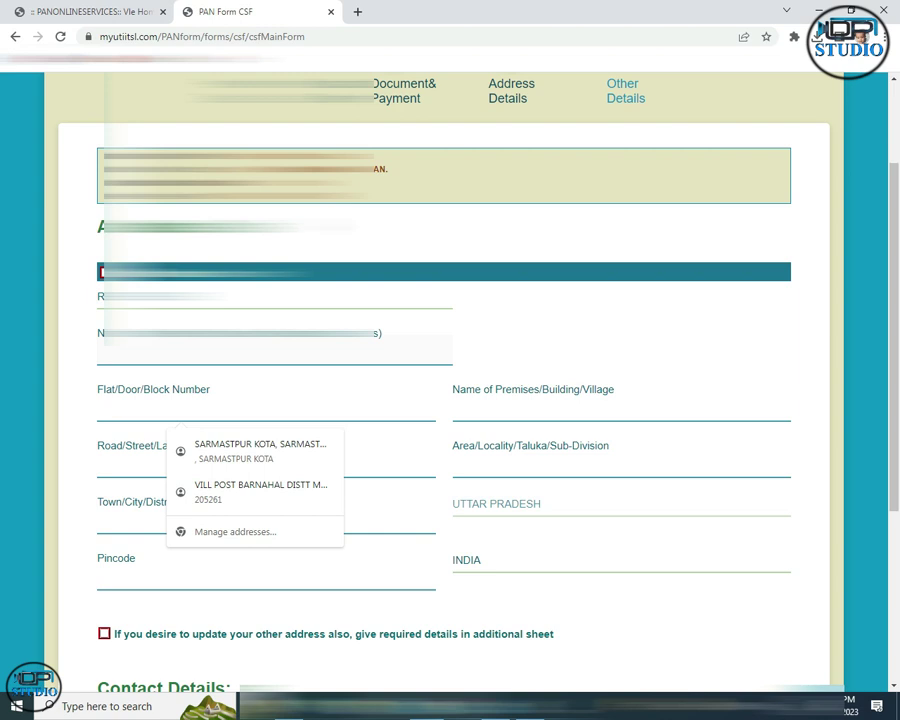
Enter 'shahpur gan' as the flat/door/block number of the residence address.
{"action": "type", "text": "shahpur gan"}
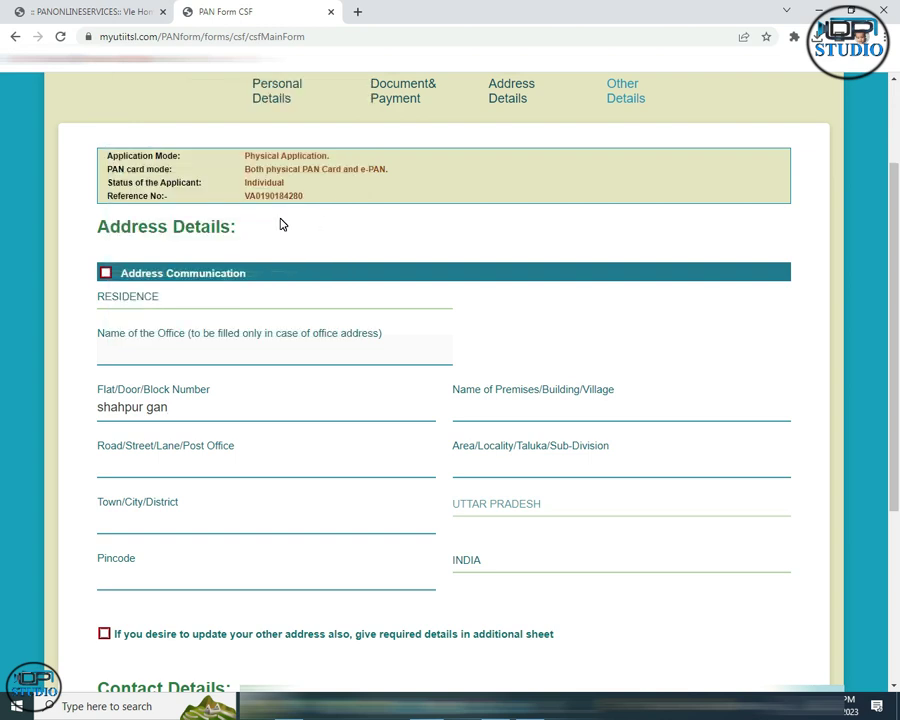
{"action": "key", "text": "Tab"}
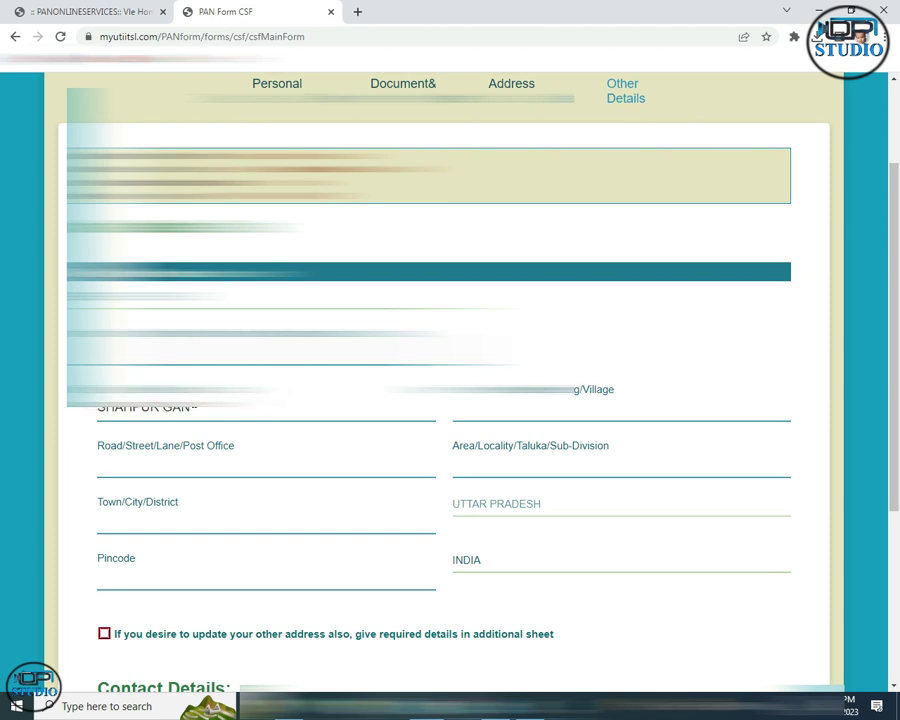
{"action": "left_click_drag", "start_coordinate": [383, 390], "coordinate": [597, 396]}
{"action": "left_click_drag", "start_coordinate": [93, 446], "coordinate": [230, 450]}
{"action": "left_click", "coordinate": [218, 452]}
{"action": "left_click", "coordinate": [196, 445]}
{"action": "scroll", "coordinate": [222, 450], "scroll_direction": "down", "scroll_amount": 2}
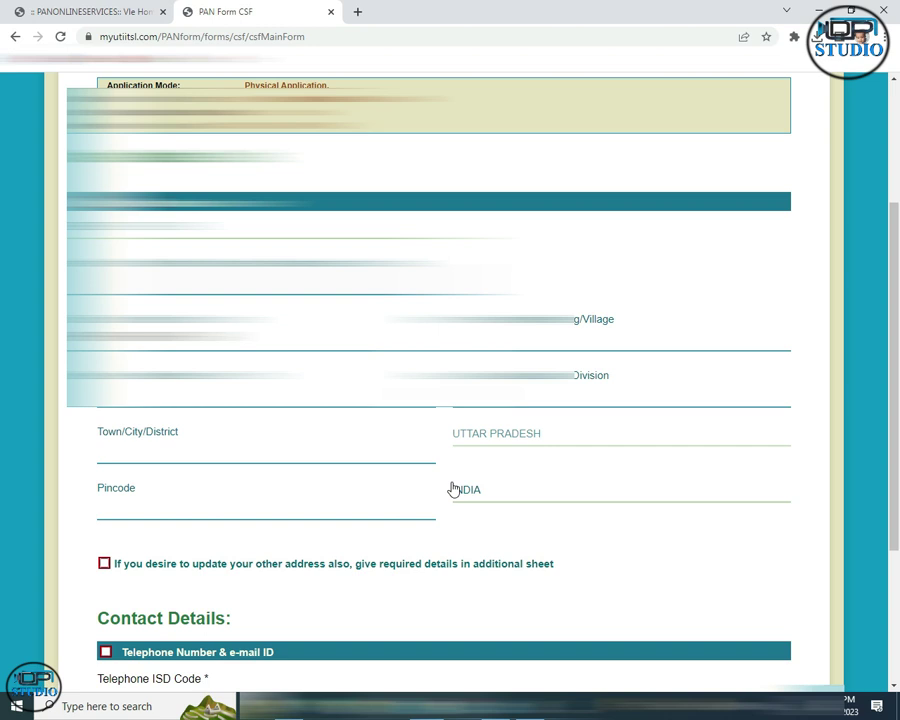
{"action": "left_click", "coordinate": [141, 446]}
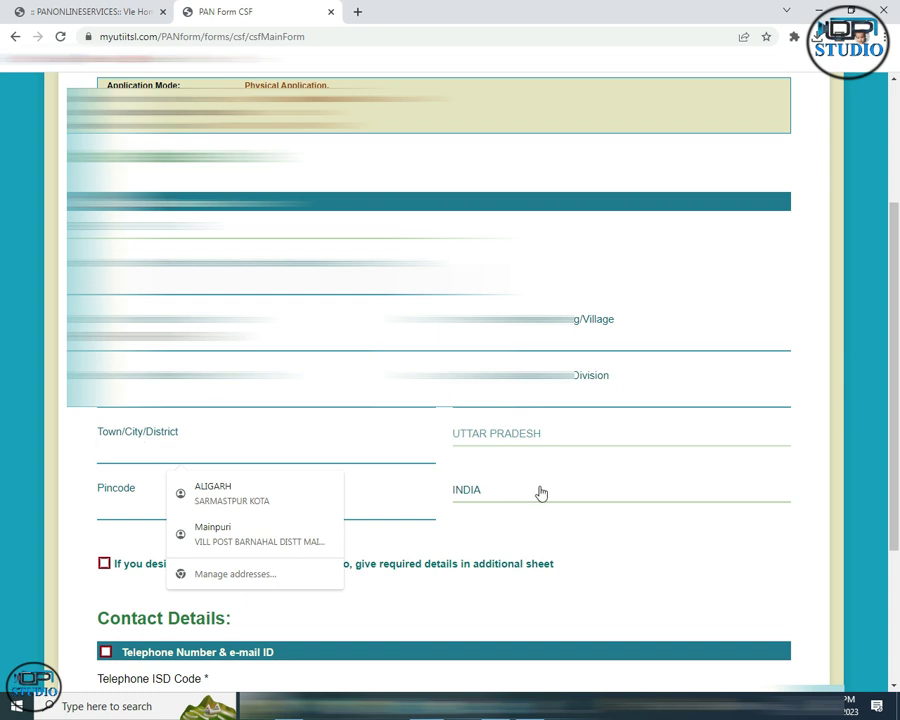
{"action": "left_click", "coordinate": [509, 437]}
{"action": "left_click", "coordinate": [512, 437]}
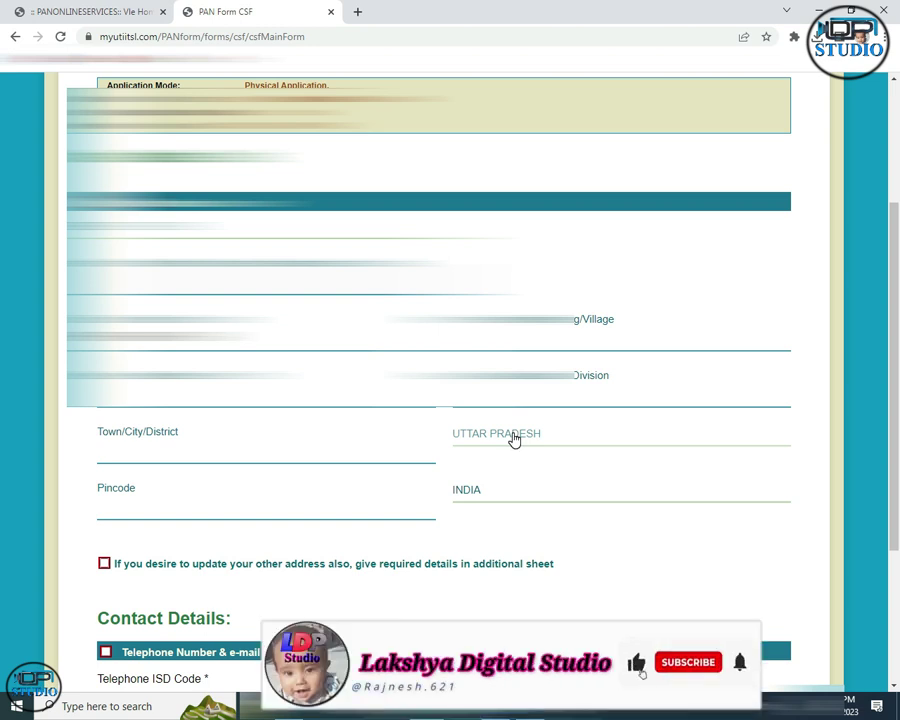
{"action": "left_click", "coordinate": [236, 514]}
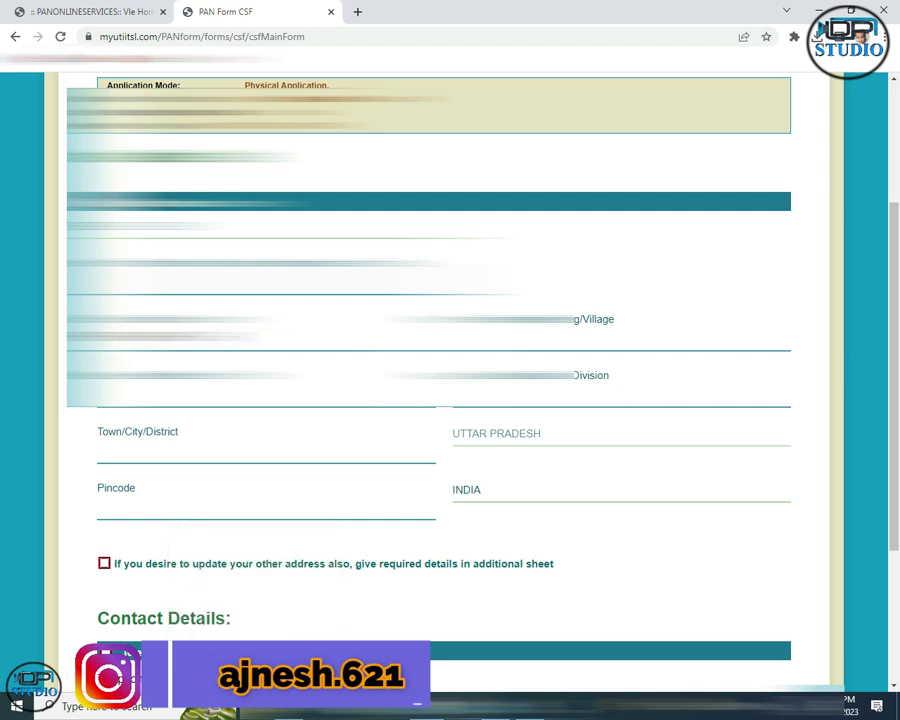
Set the telephone ISD code to INDIA and enter the applicant's mobile number, moving on to Email ID.
{"action": "scroll", "coordinate": [140, 470], "scroll_direction": "down", "scroll_amount": 3}
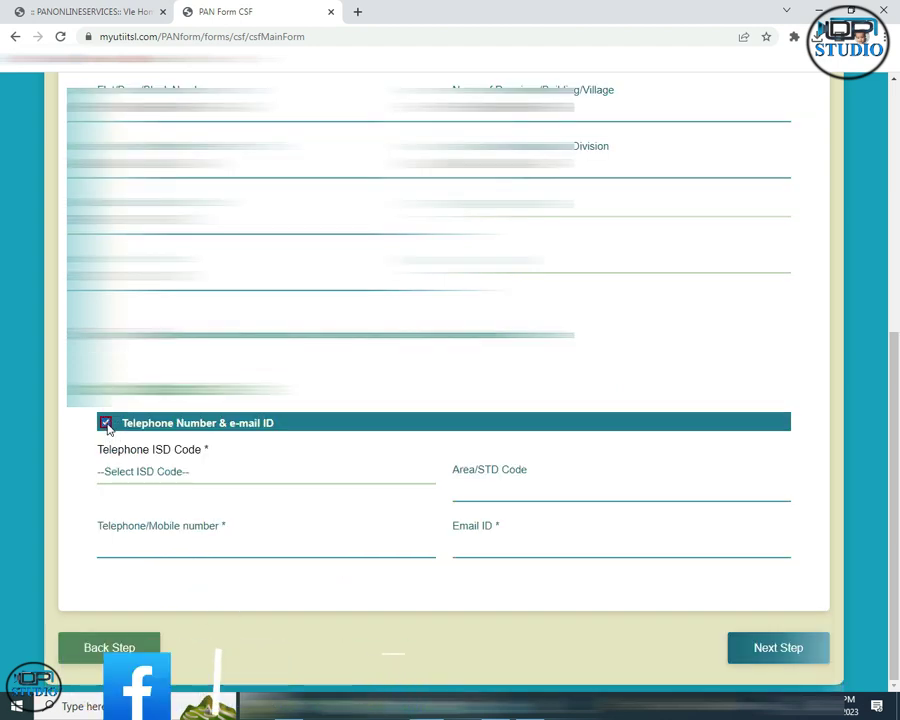
{"action": "left_click", "coordinate": [137, 471]}
{"action": "type", "text": "india"}
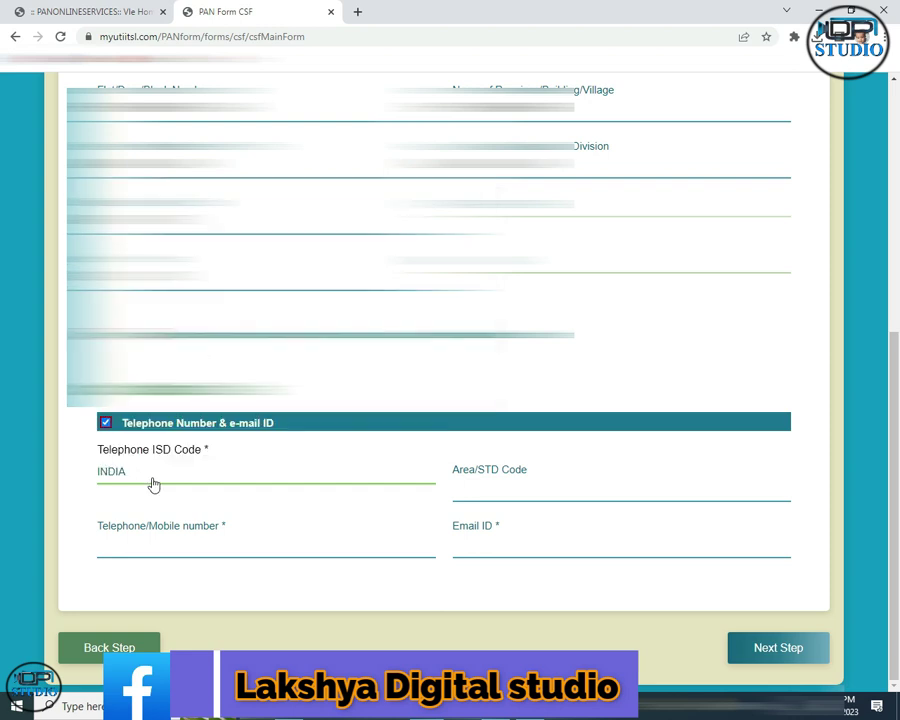
{"action": "left_click", "coordinate": [153, 544]}
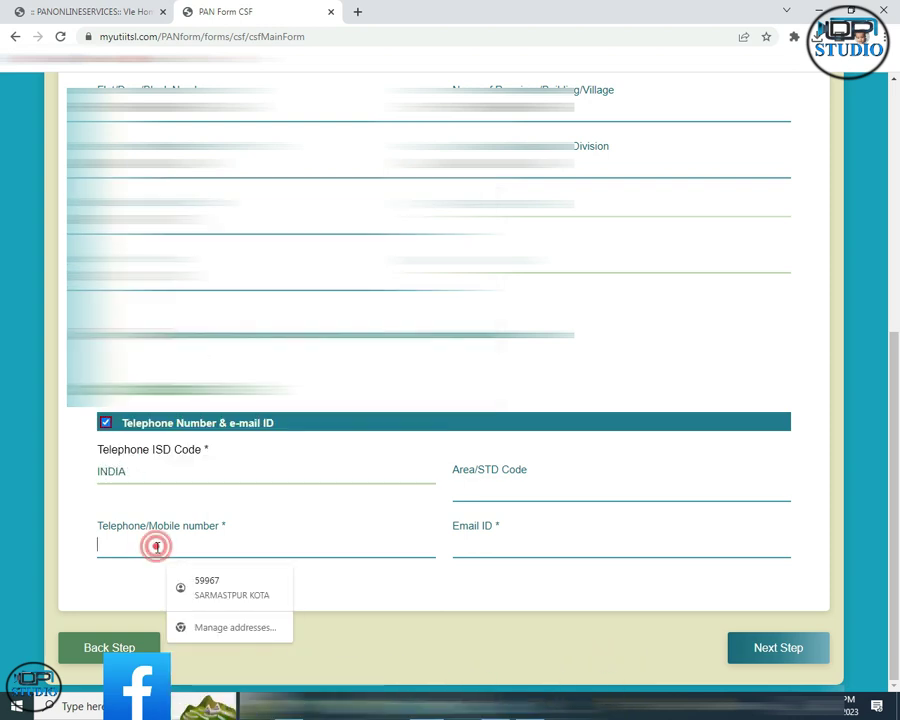
{"action": "type", "text": "9896"}
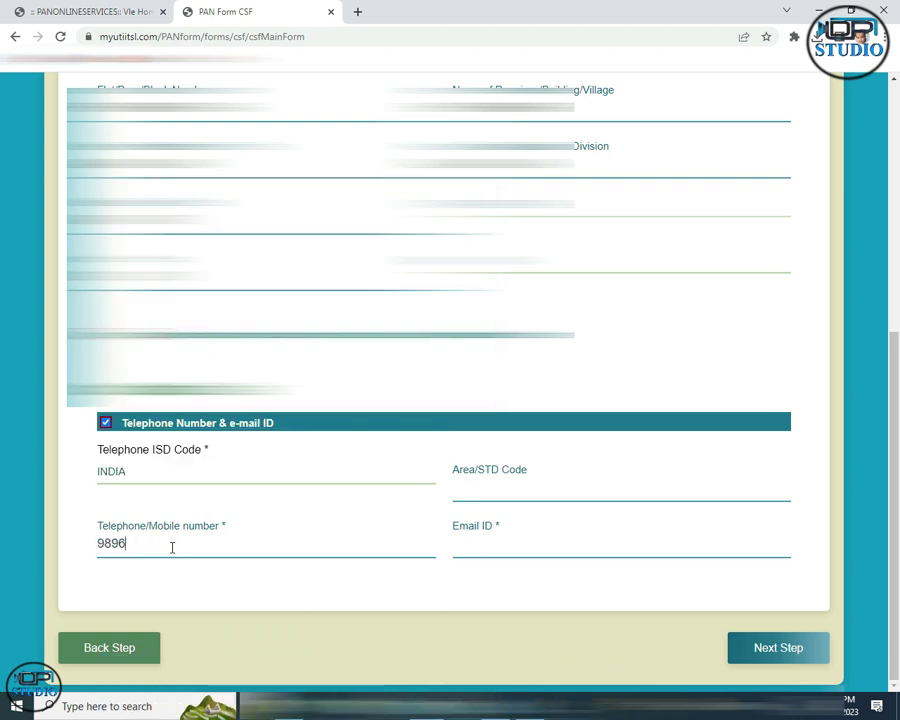
{"action": "key", "text": "Tab"}
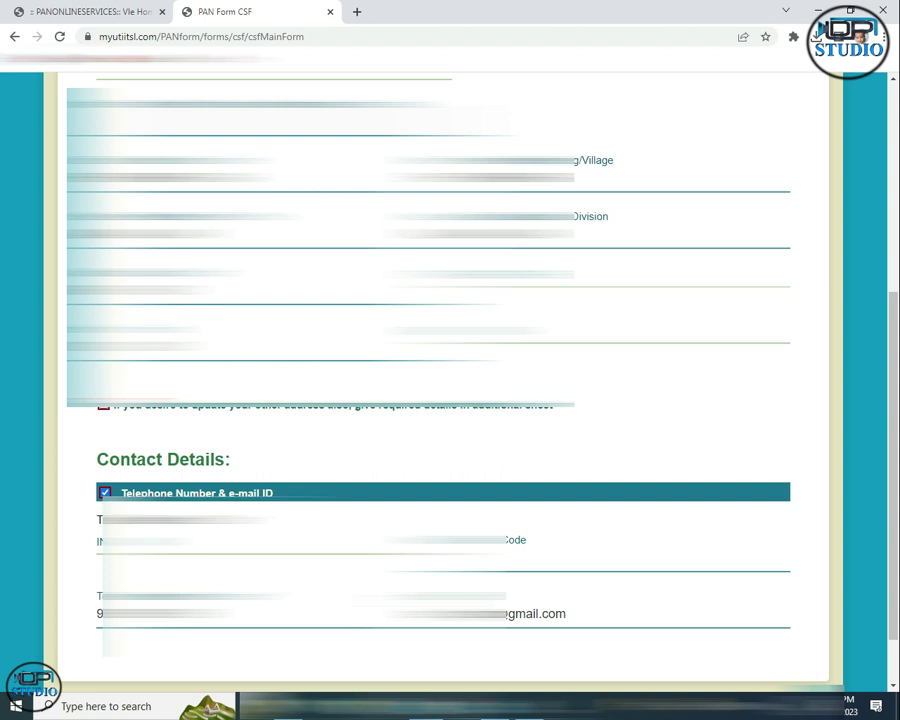
{"action": "scroll", "coordinate": [403, 669], "scroll_direction": "down", "scroll_amount": 1}
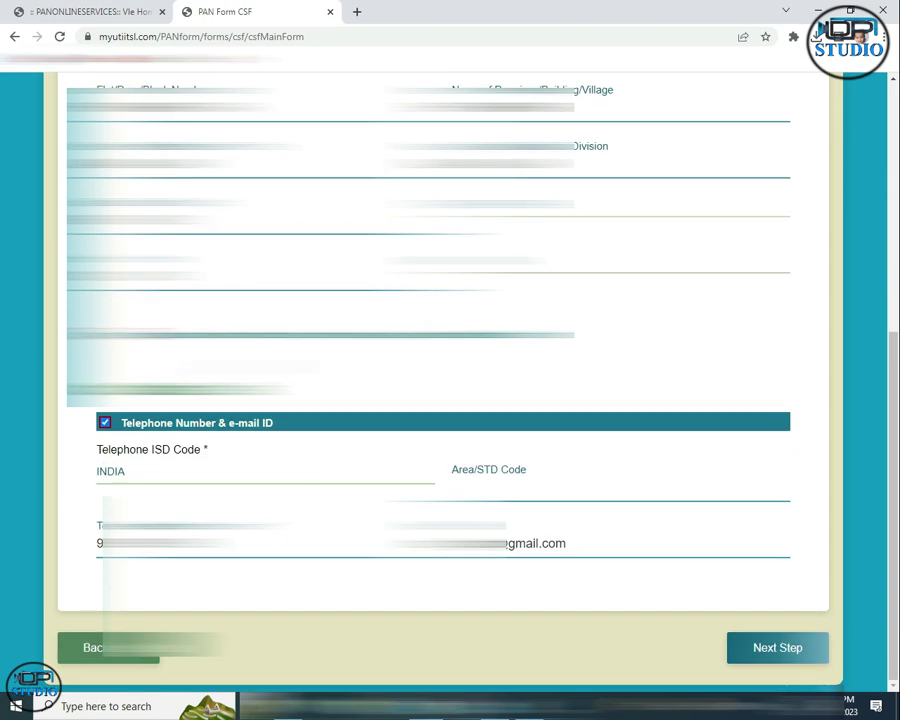
On the Verification step, enter the declarant's name and select 1 document enclosed.
{"action": "left_click", "coordinate": [773, 659]}
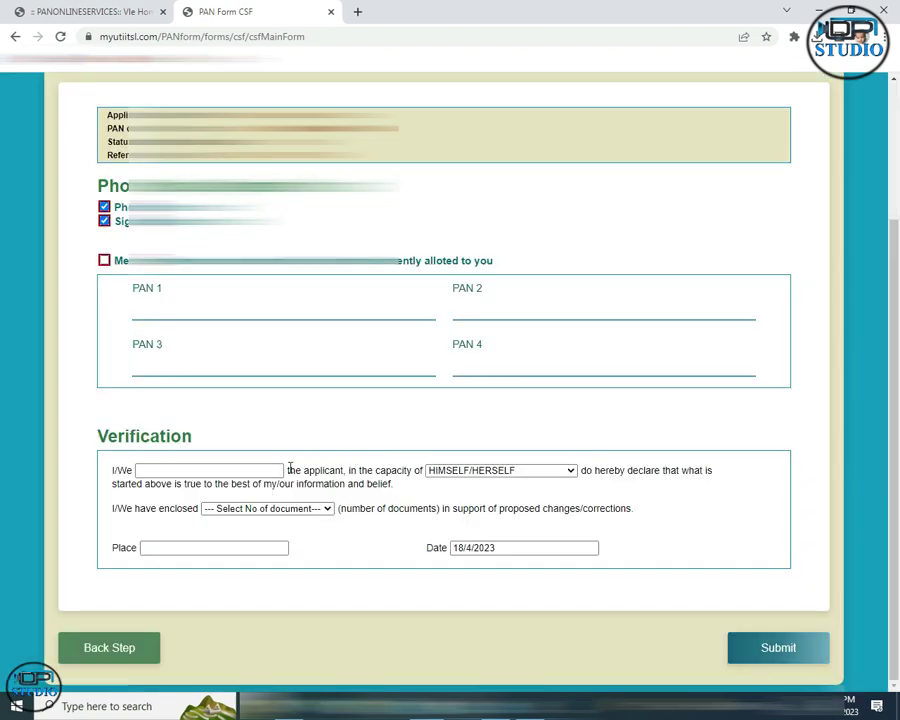
{"action": "left_click", "coordinate": [239, 470]}
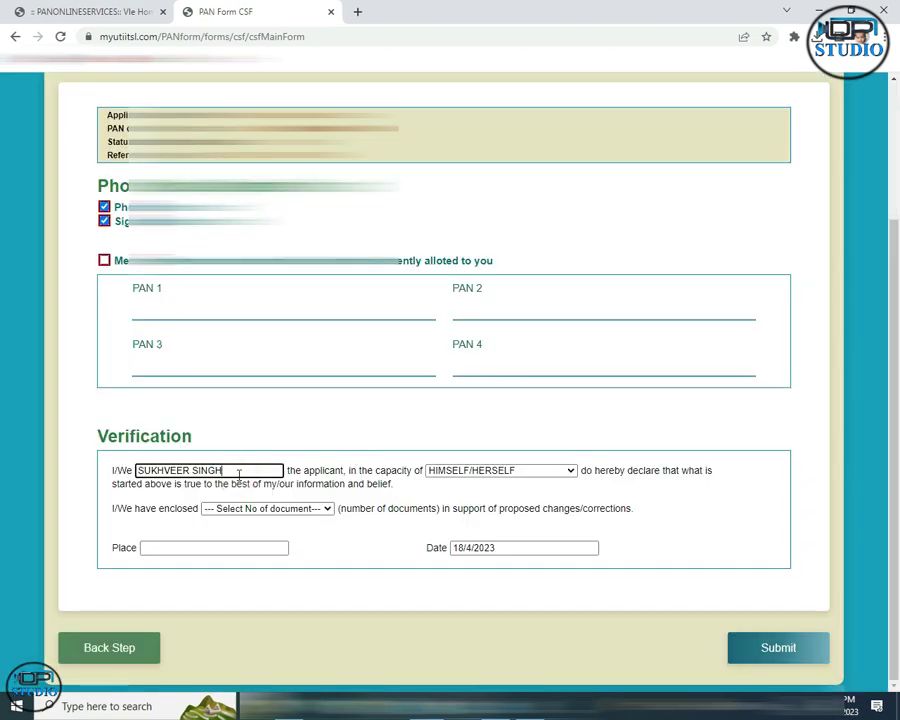
{"action": "left_click", "coordinate": [230, 509]}
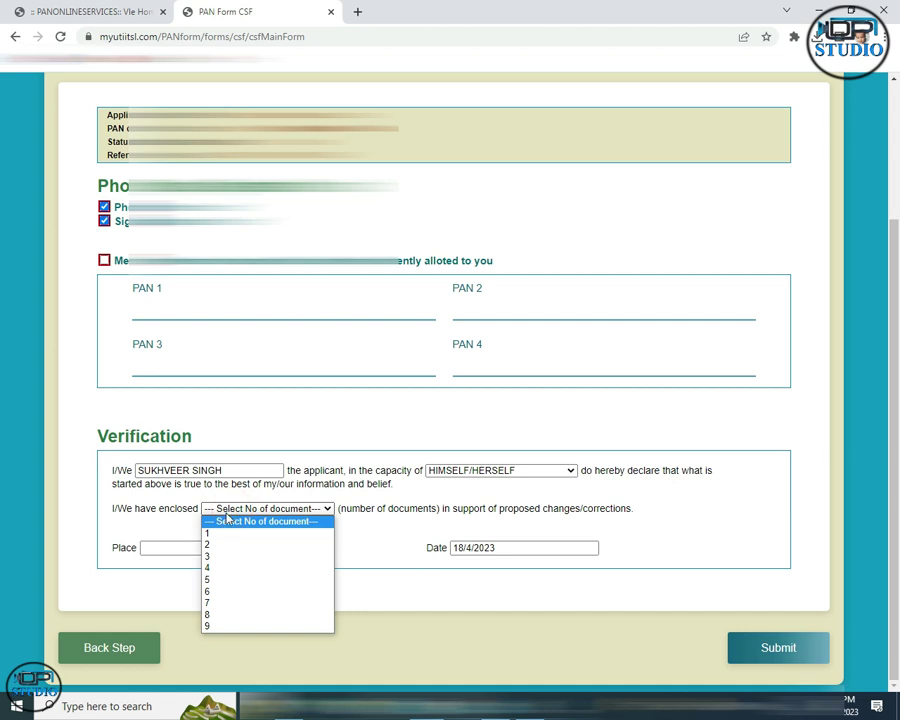
{"action": "left_click", "coordinate": [209, 535]}
Set HARDOI as the place of declaration and submit the correction form.
{"action": "left_click", "coordinate": [246, 546]}
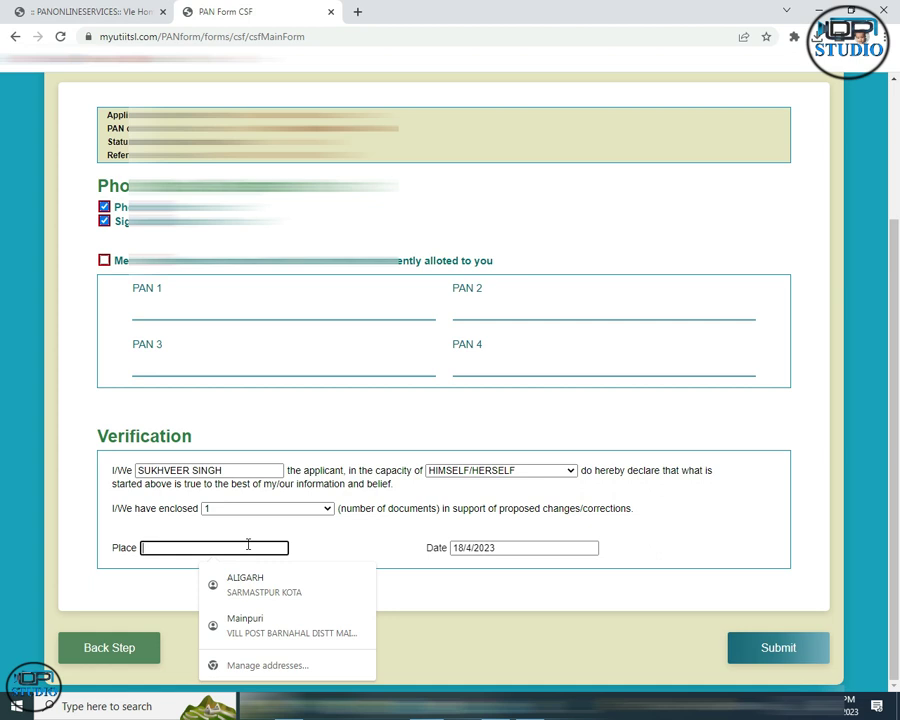
{"action": "type", "text": "ha"}
{"action": "left_click", "coordinate": [240, 578]}
{"action": "left_click", "coordinate": [351, 536]}
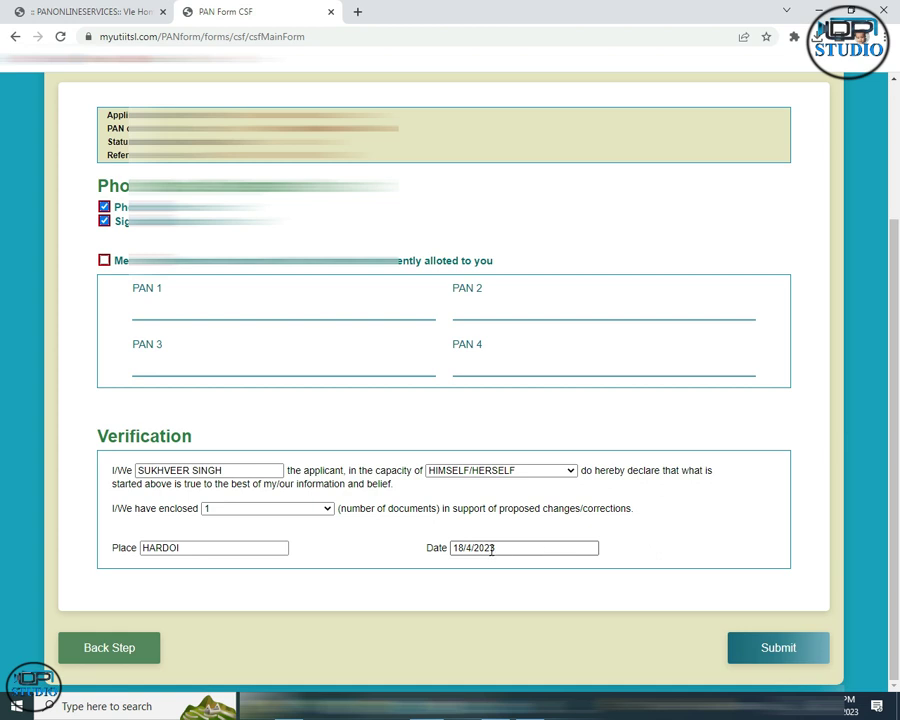
{"action": "left_click", "coordinate": [773, 650]}
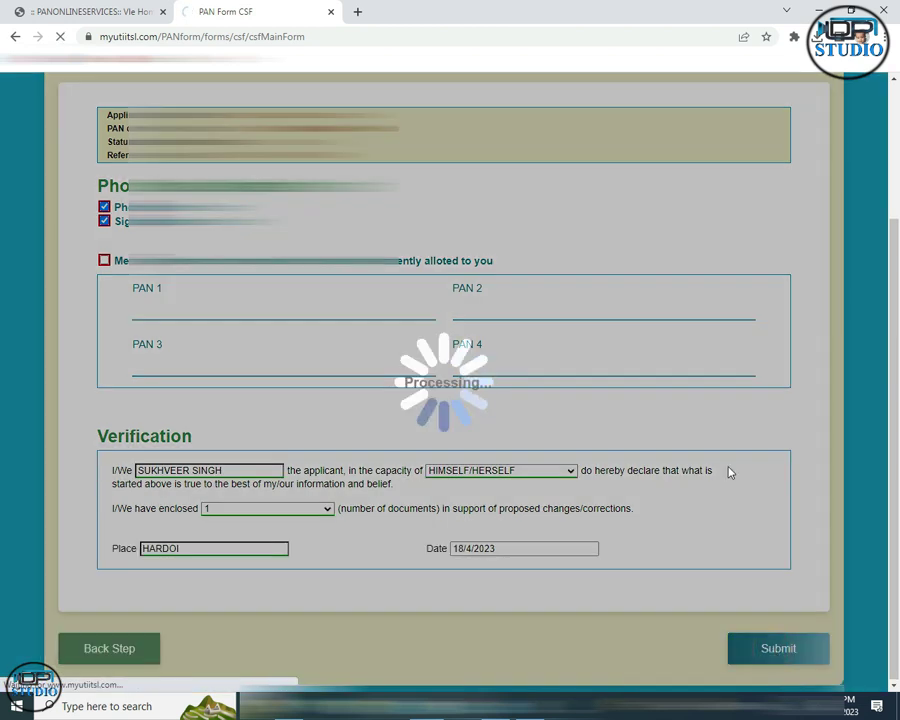